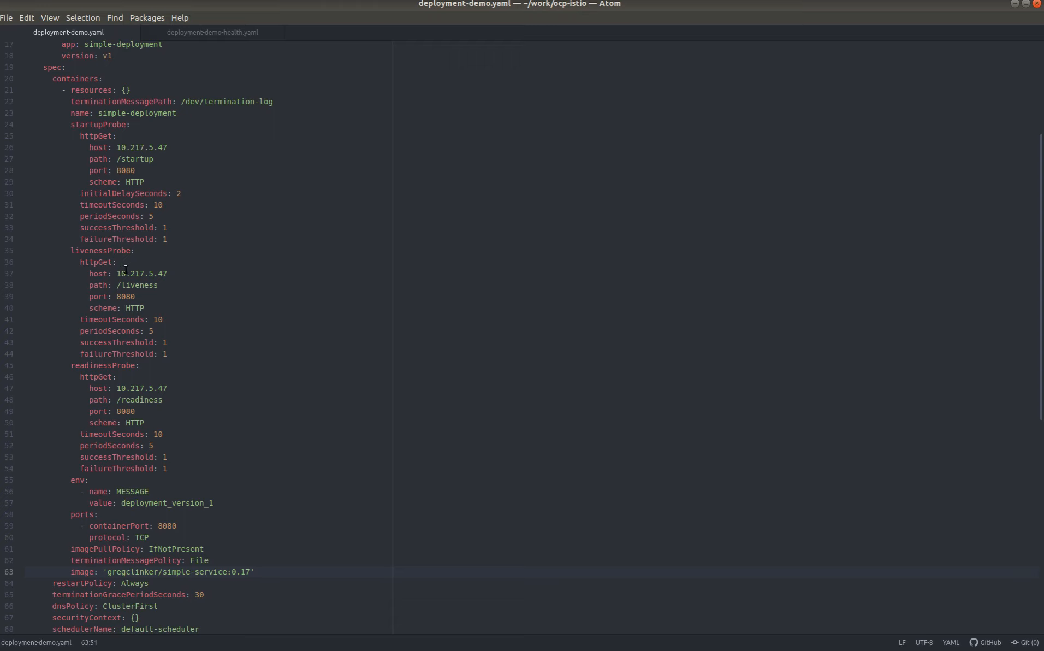
# Review the health probes, replica count and rolling update strategy with its maxUnavailable and maxSurge settings in deployment-demo.yaml.
pyautogui.scroll(-2, 126, 267)
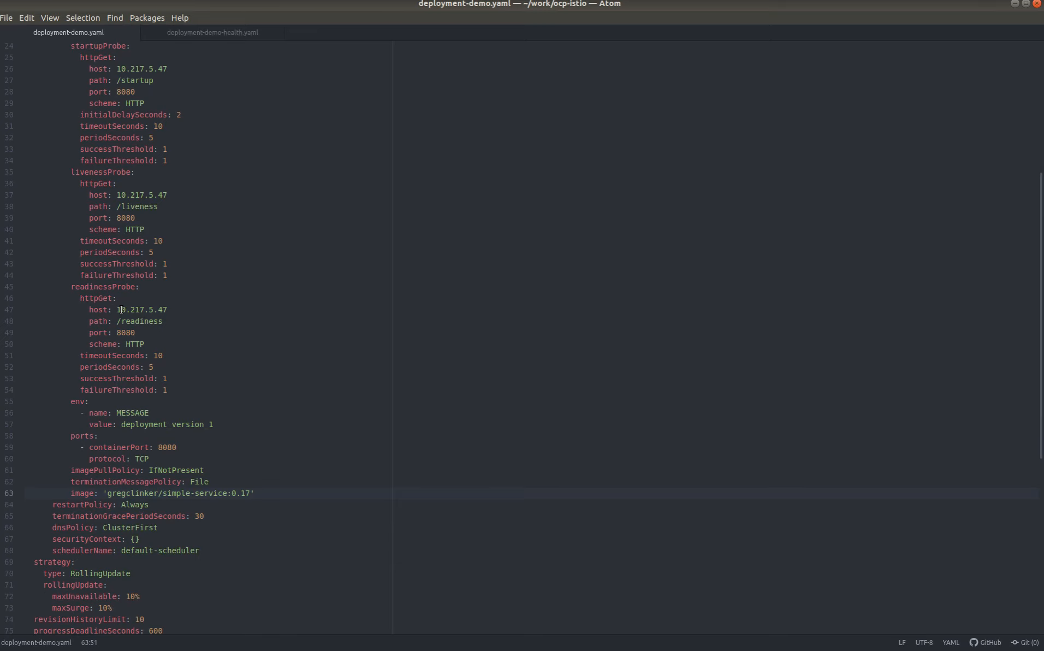
pyautogui.scroll(-3, 145, 282)
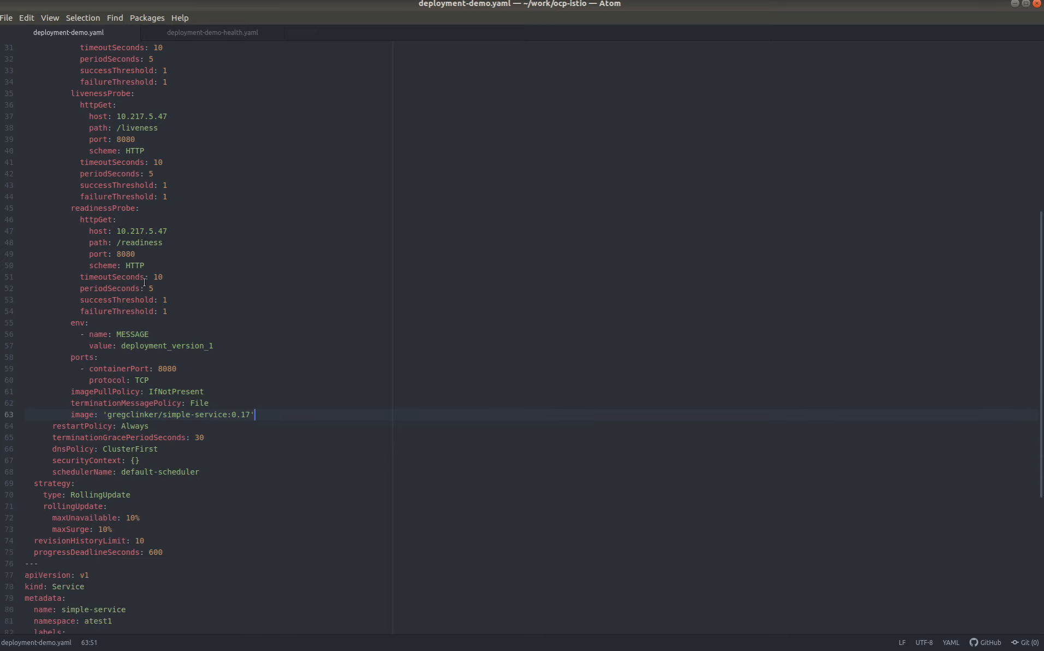
pyautogui.scroll(-2, 145, 283)
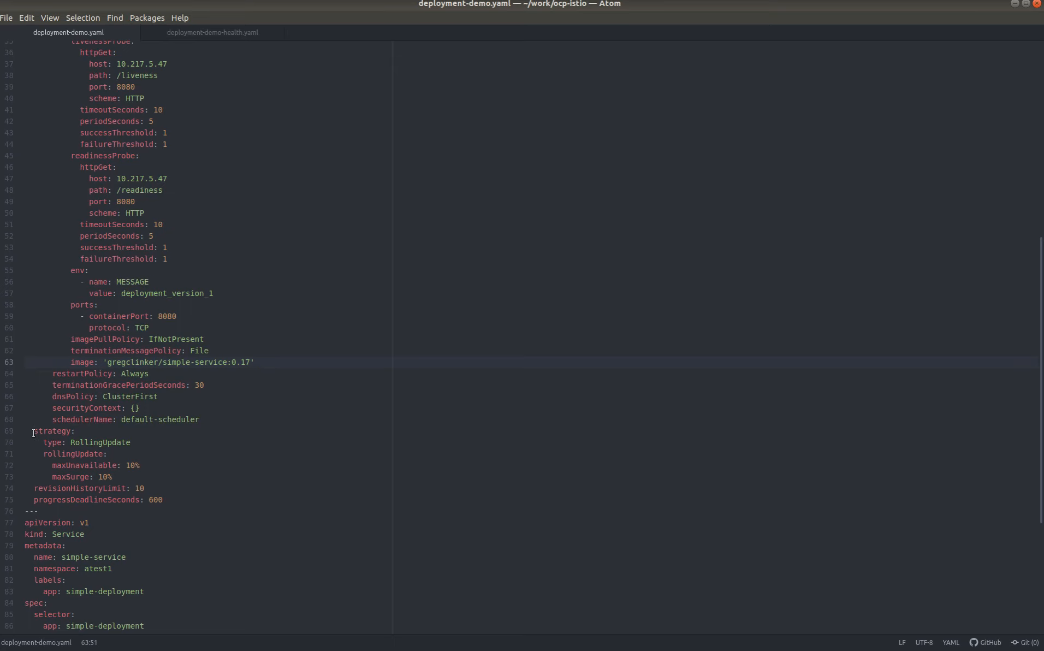
pyautogui.moveTo(33, 432); pyautogui.dragTo(175, 493)
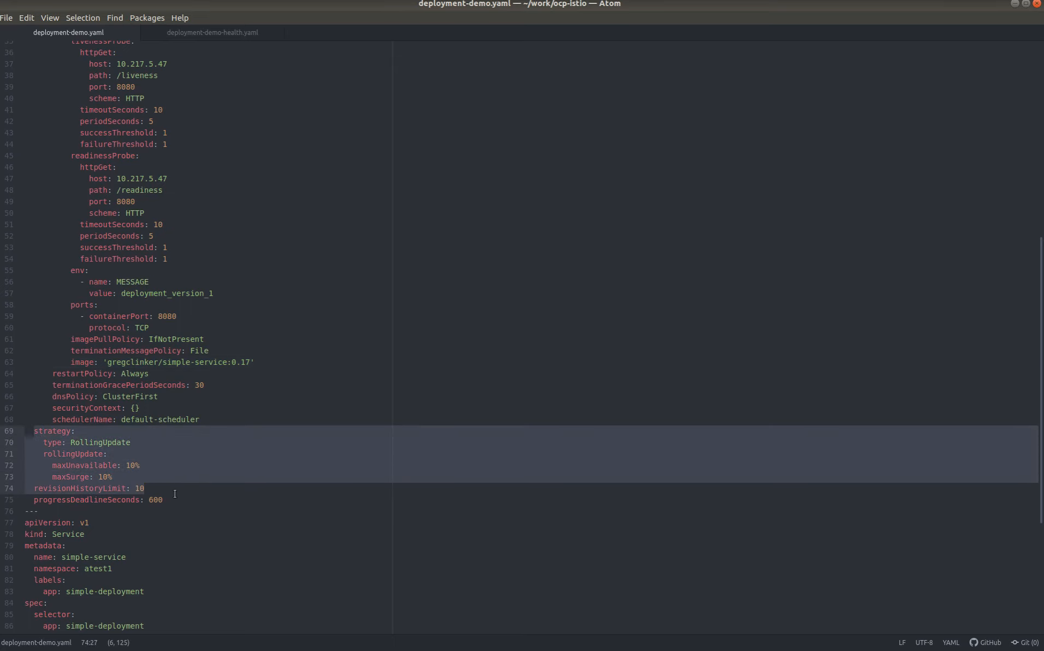
pyautogui.click(171, 479)
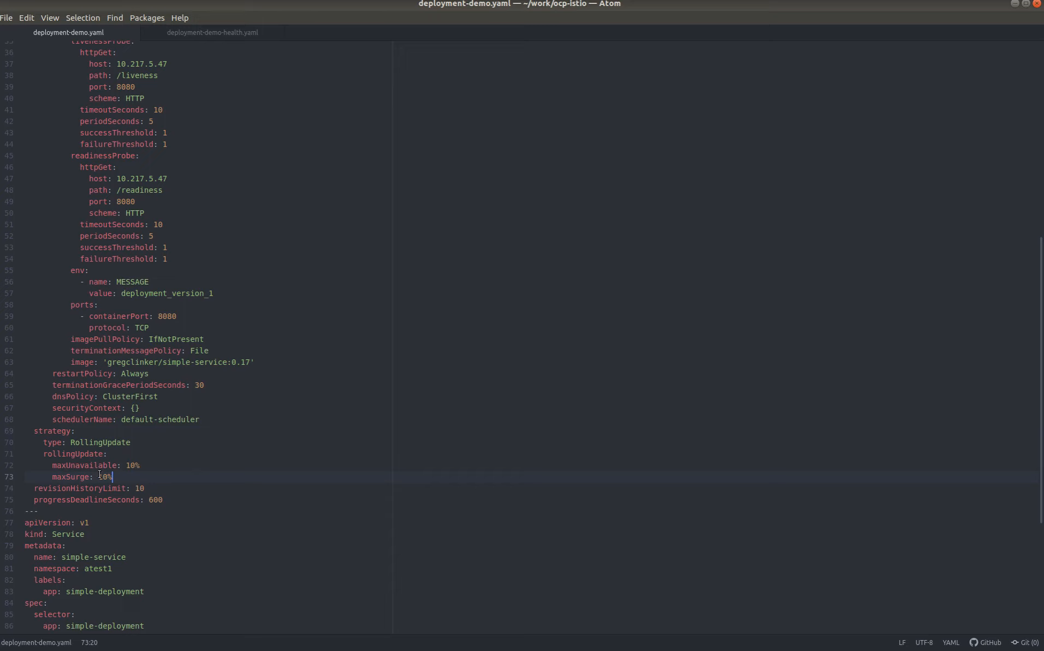
pyautogui.doubleClick(128, 466)
pyautogui.scroll(10, 164, 467)
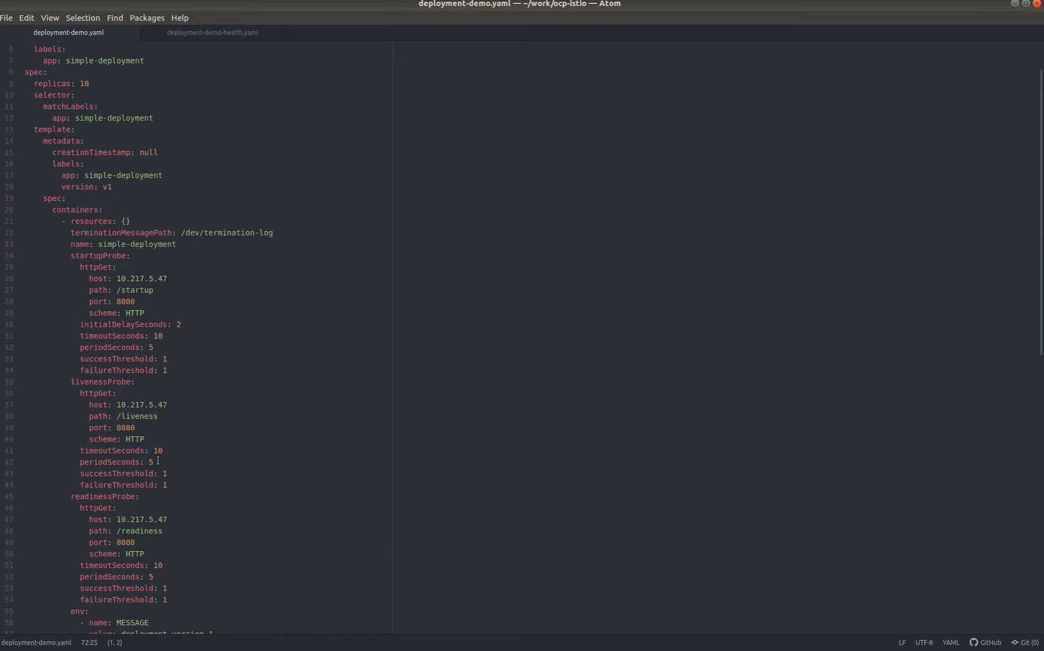
pyautogui.moveTo(49, 88); pyautogui.dragTo(80, 88)
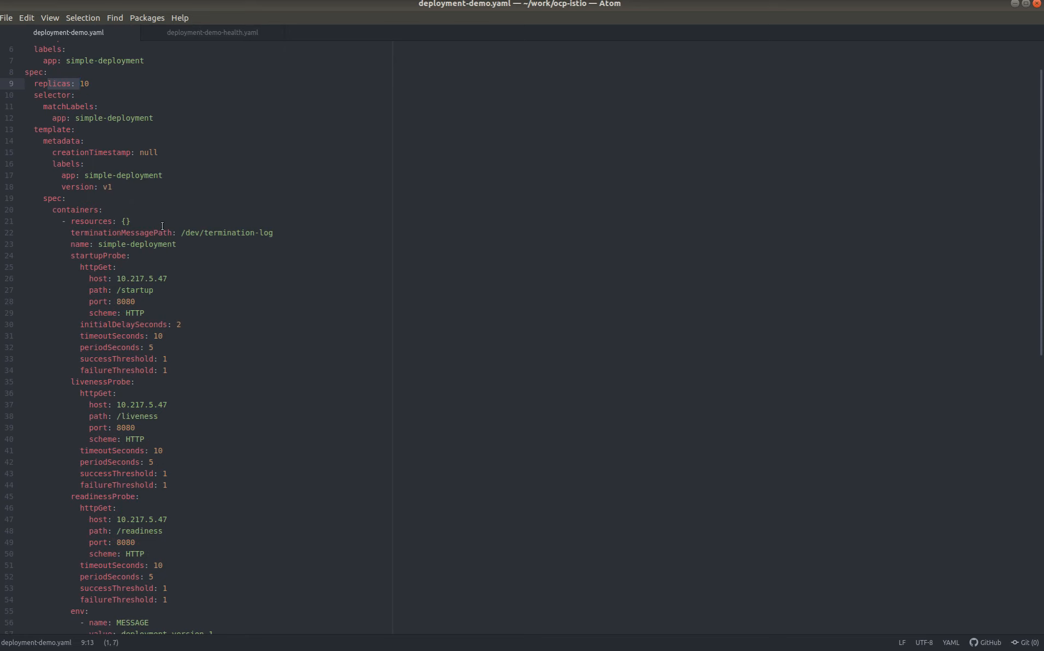
pyautogui.scroll(-11, 182, 354)
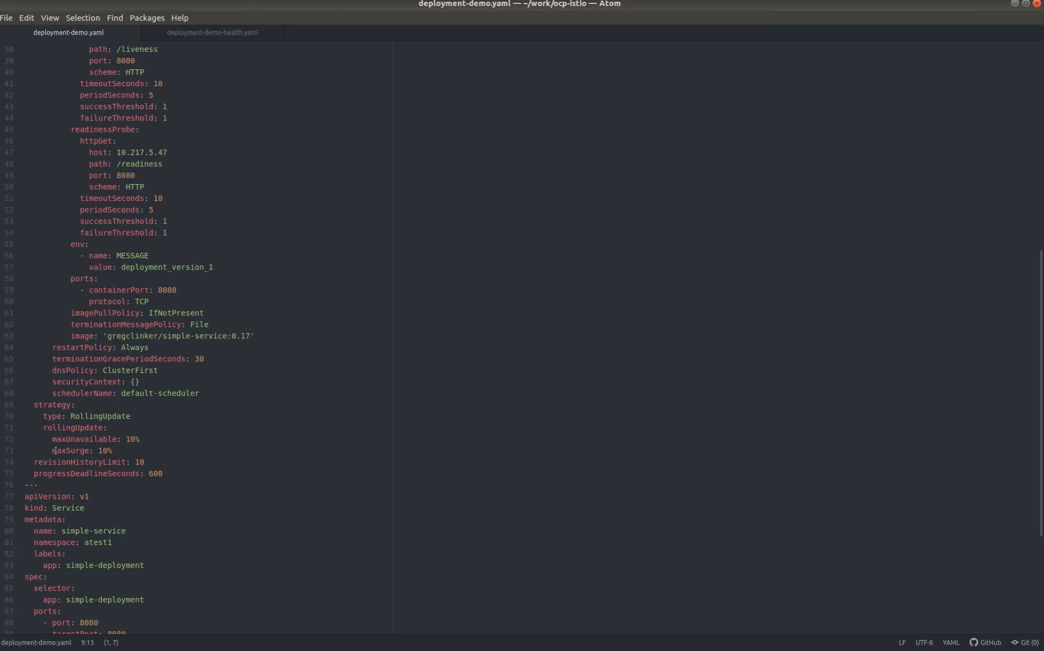
pyautogui.moveTo(50, 450); pyautogui.dragTo(120, 454)
pyautogui.click(121, 454)
pyautogui.scroll(4, 270, 356)
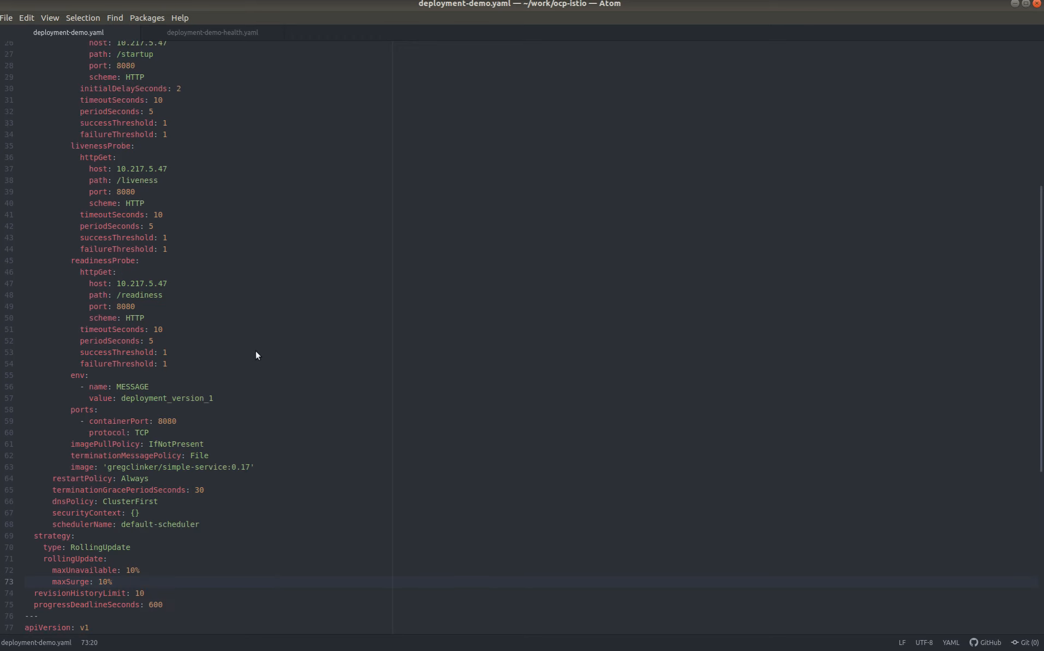
# Switch to the terminal and create the resources with oc create -f deployment-demo.yaml.
pyautogui.hotkey('alt', 'Tab')
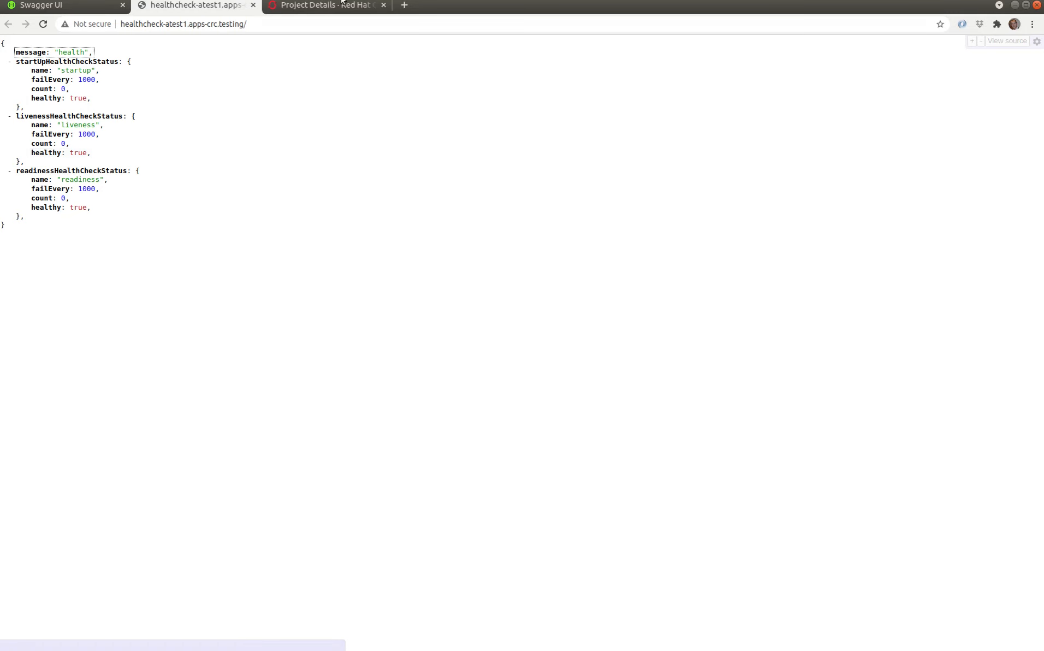
pyautogui.hotkey('ctrl', 'Tab')
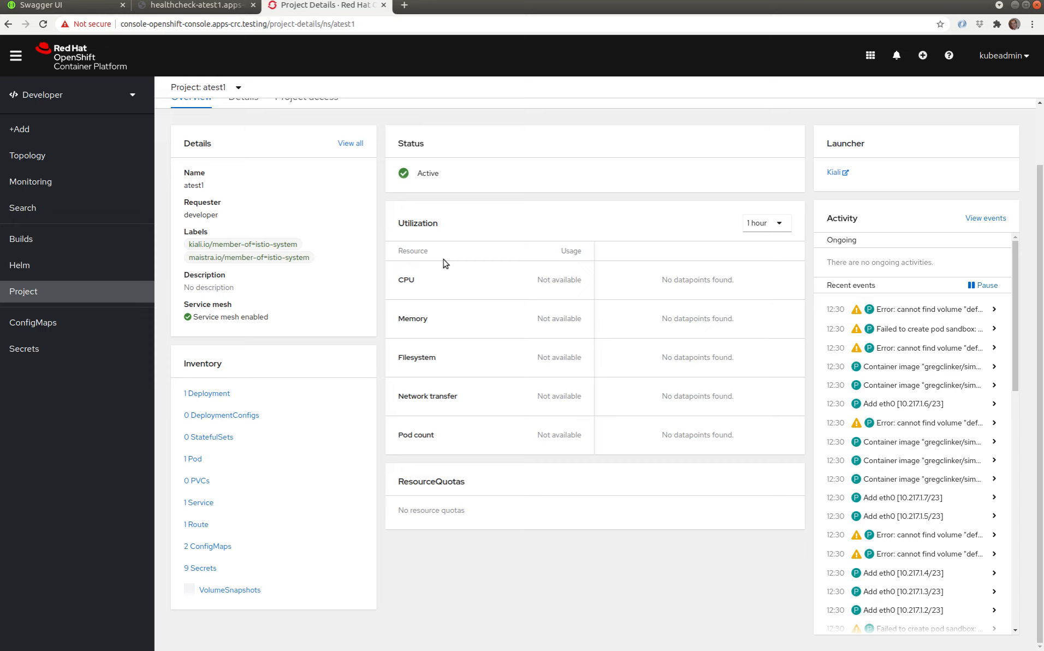
pyautogui.hotkey('alt', 'Tab')
pyautogui.hotkey('ctrl', 'pageup')
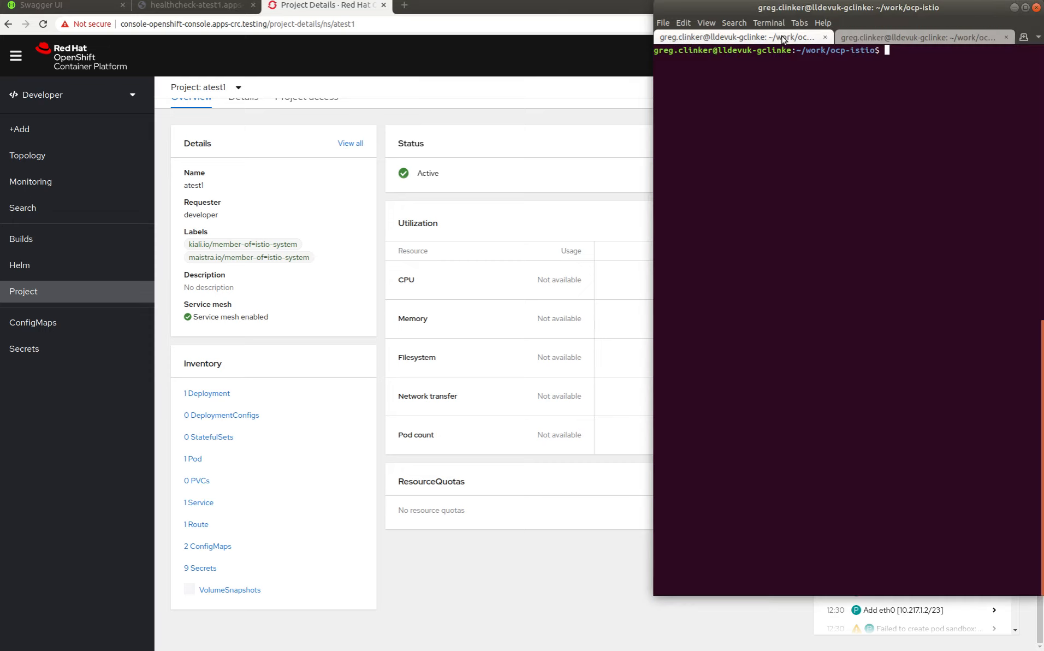
pyautogui.write('oc create -f dep')
pyautogui.press('Tab')
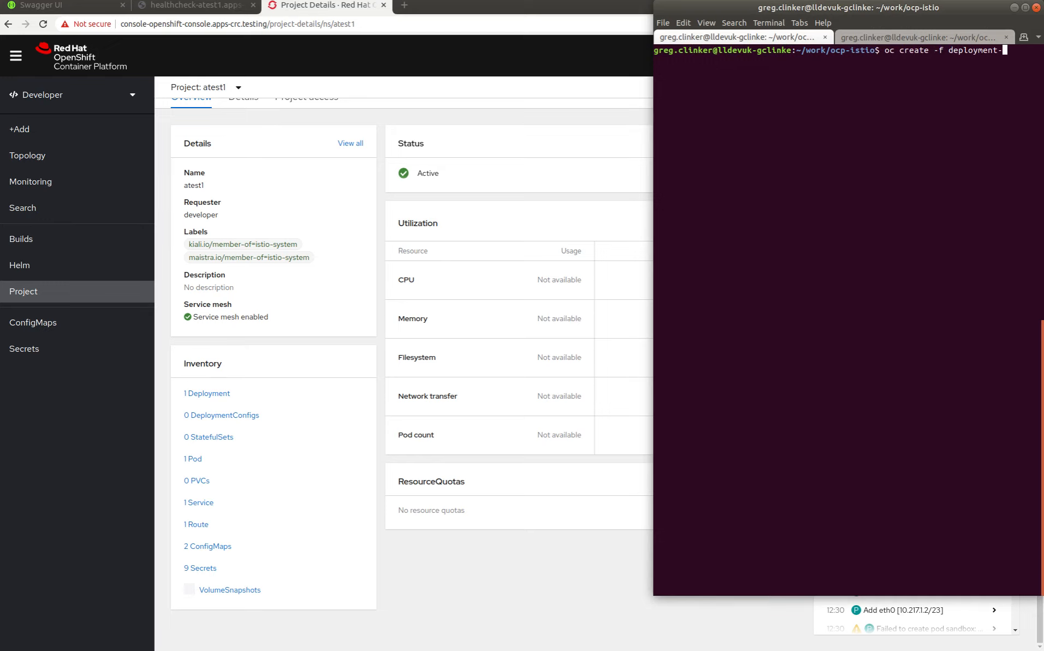
pyautogui.write('demo.yaml')
pyautogui.press('Return')
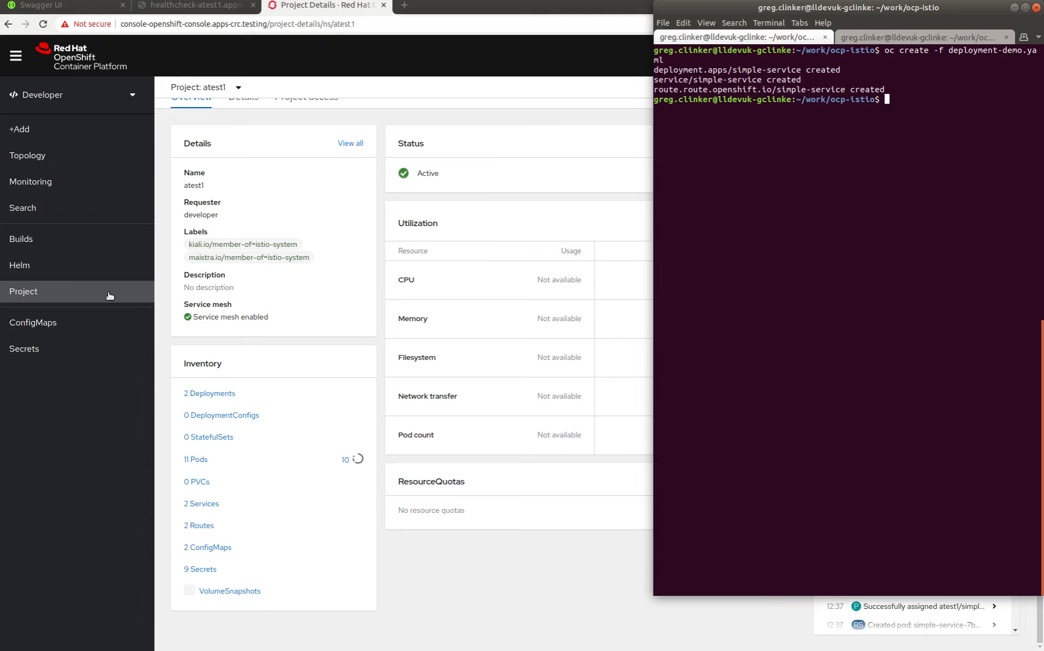
# Switch to the OpenShift console and open the simple-service deployment's details from the atest1 project's deployments.
pyautogui.click(202, 394)
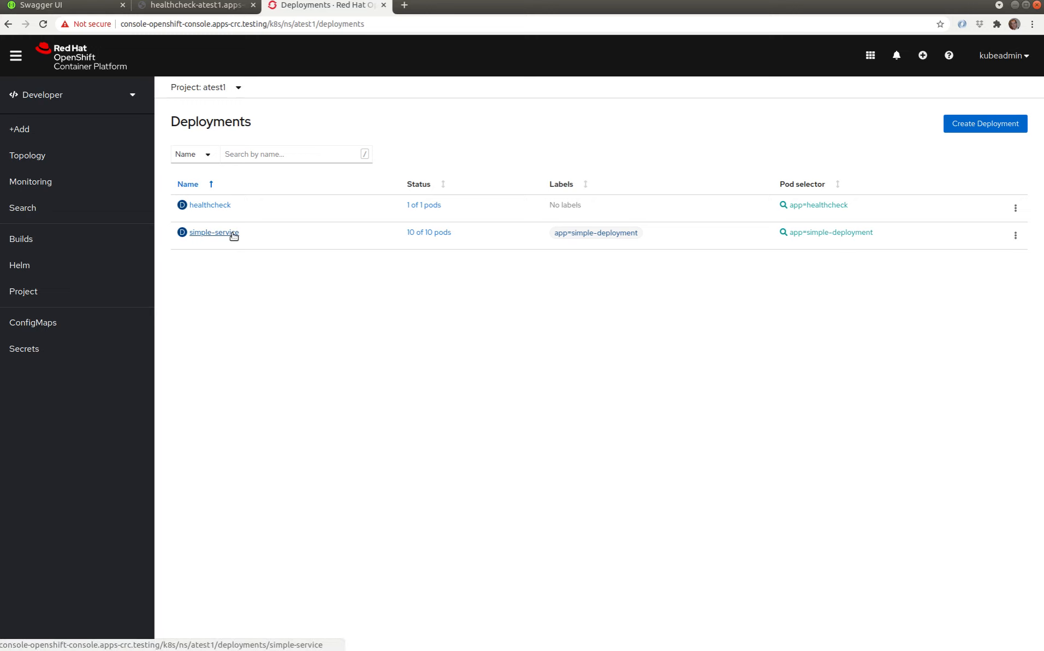
pyautogui.click(231, 234)
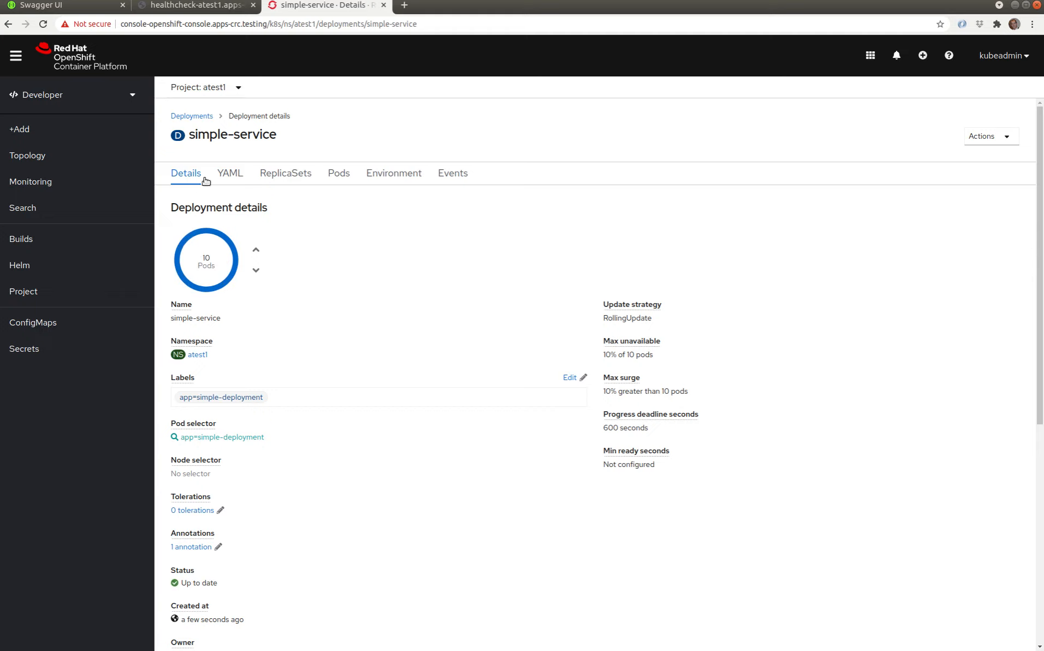
# Refresh the healthcheck page repeatedly and compare the startup, liveness and readiness probe counts.
pyautogui.click(196, 5)
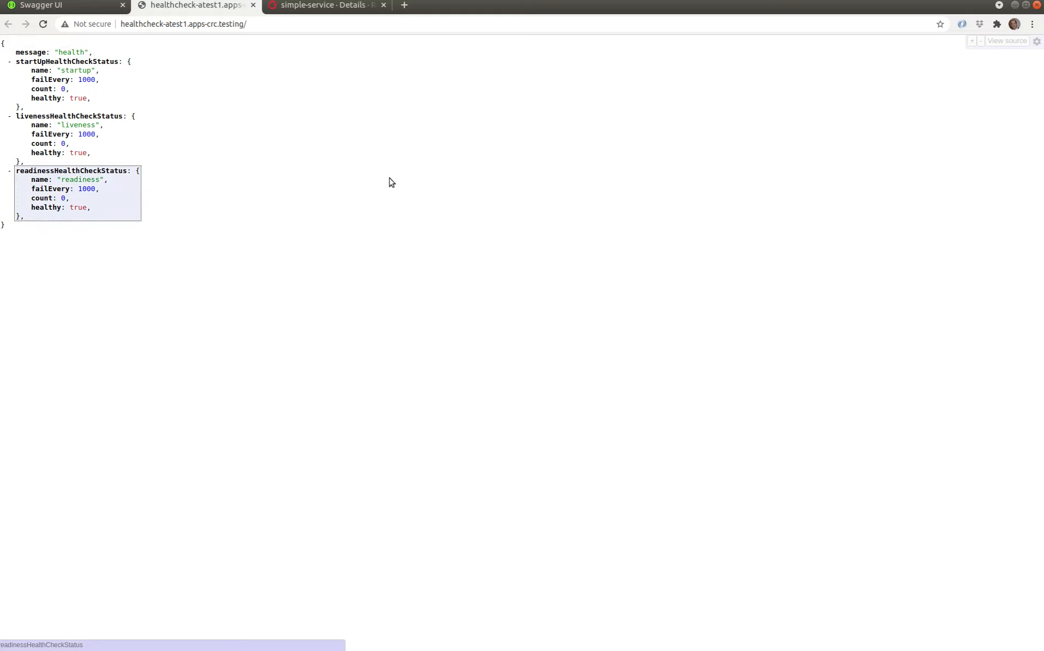
pyautogui.hotkey('ctrl', 'r')
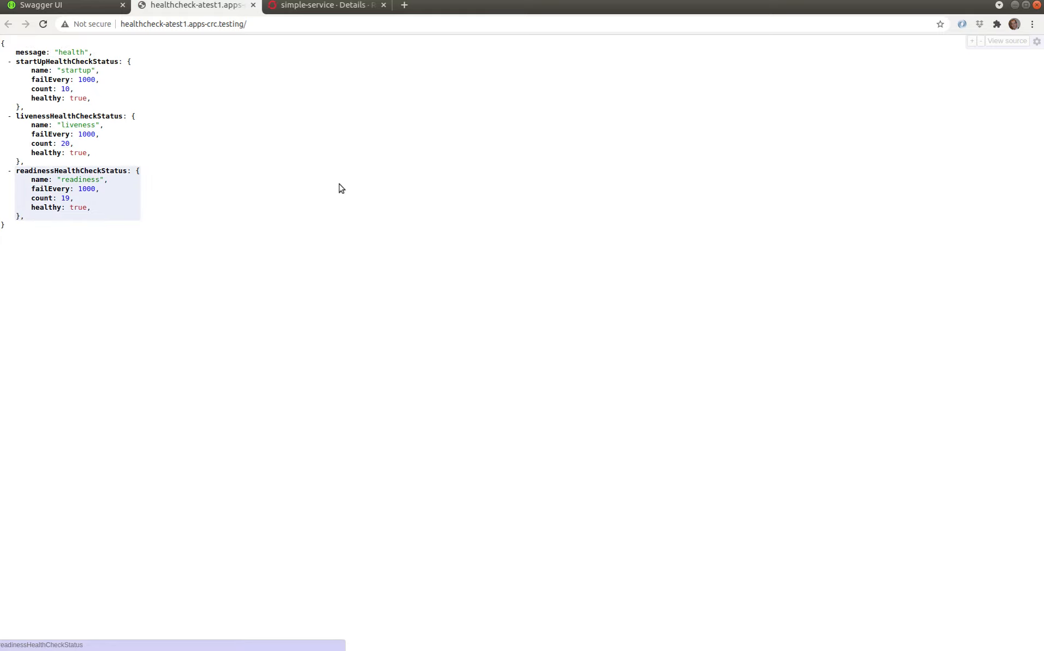
pyautogui.doubleClick(65, 88)
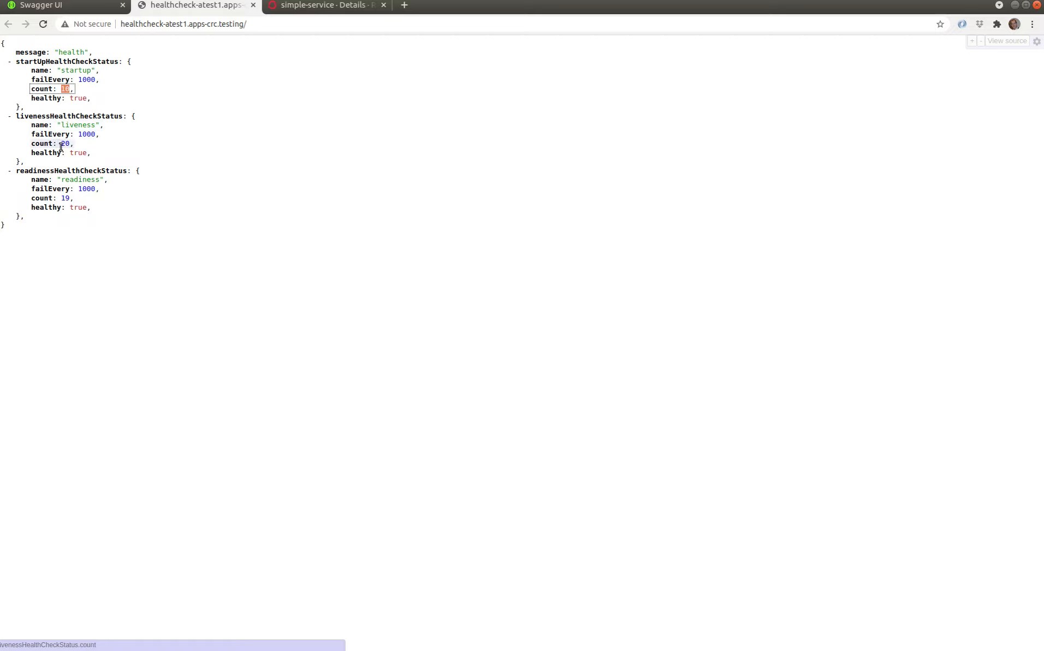
pyautogui.press('F5')
pyautogui.press('F5')
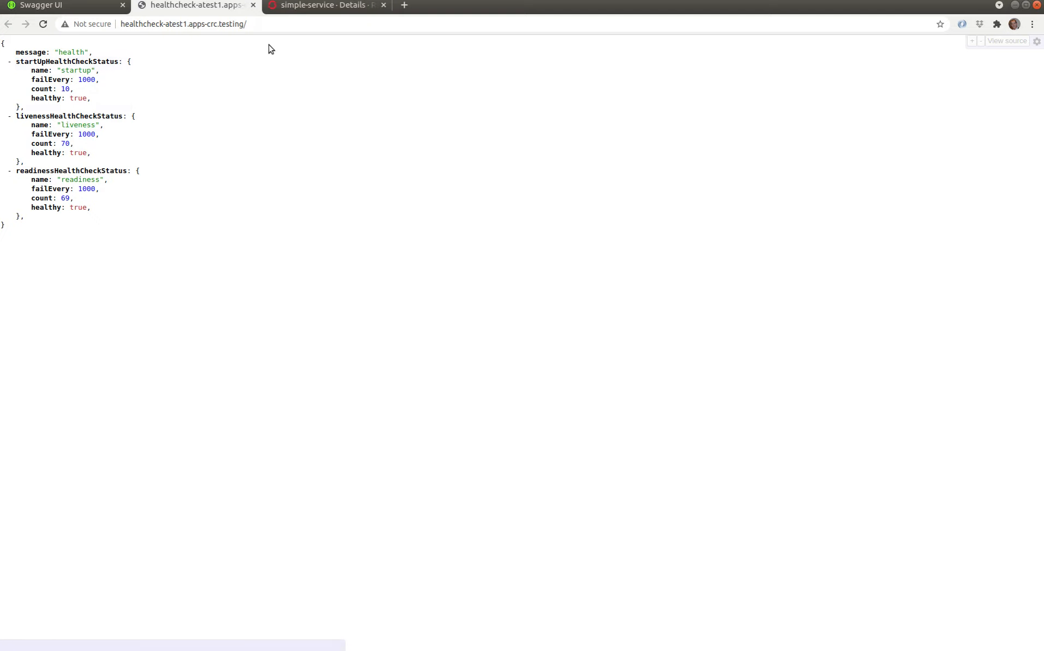
# Return to the OpenShift console and inspect the probe definitions in the simple-service deployment's YAML.
pyautogui.click(315, 8)
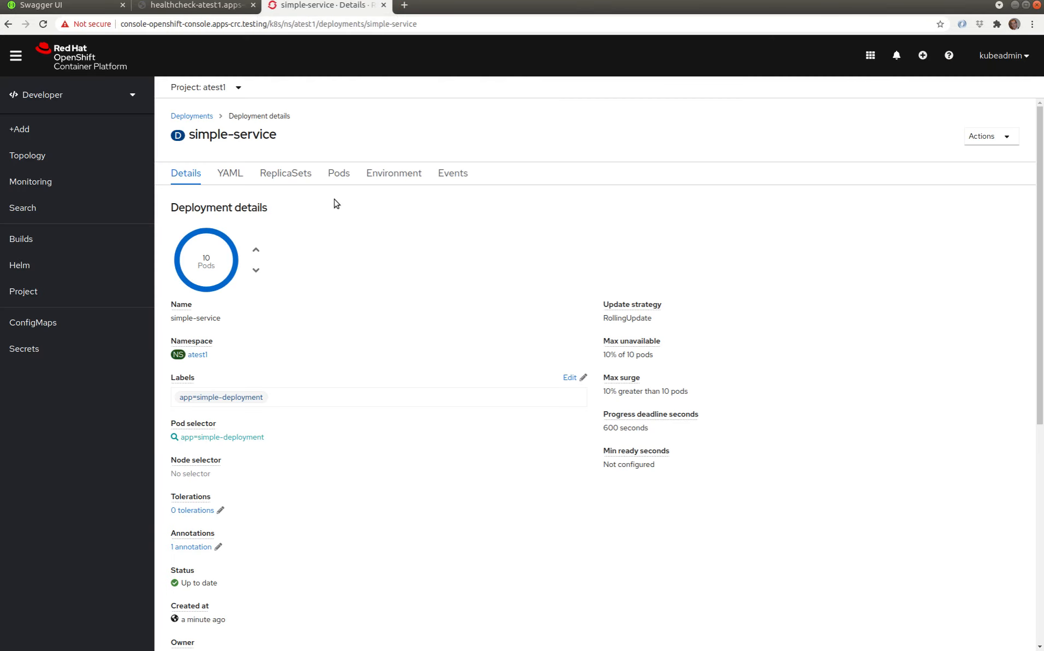
pyautogui.click(241, 180)
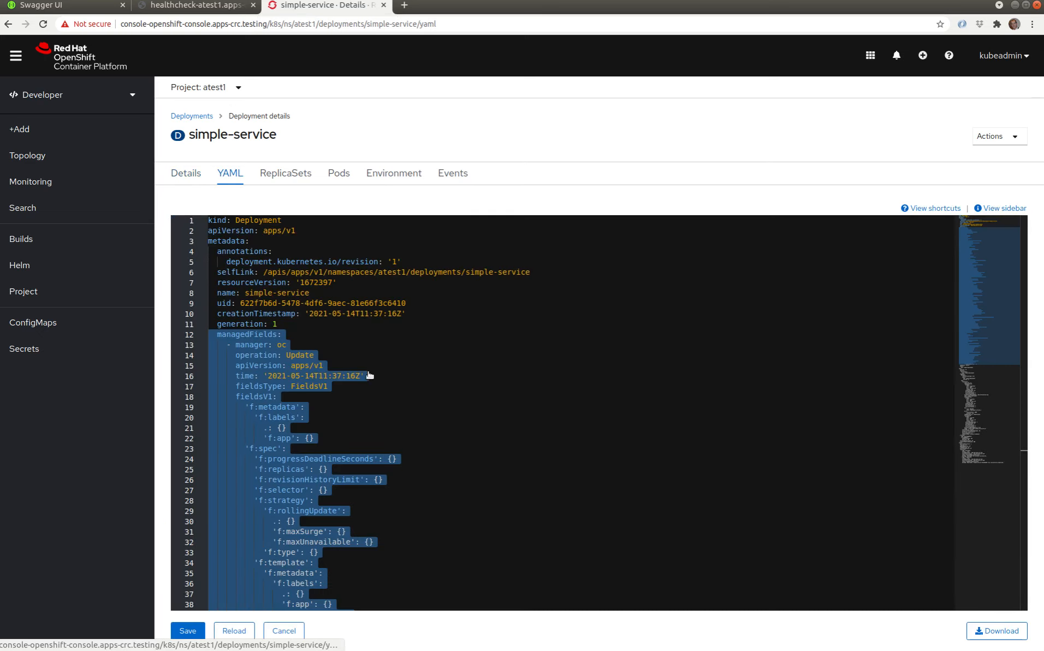
pyautogui.click(419, 507)
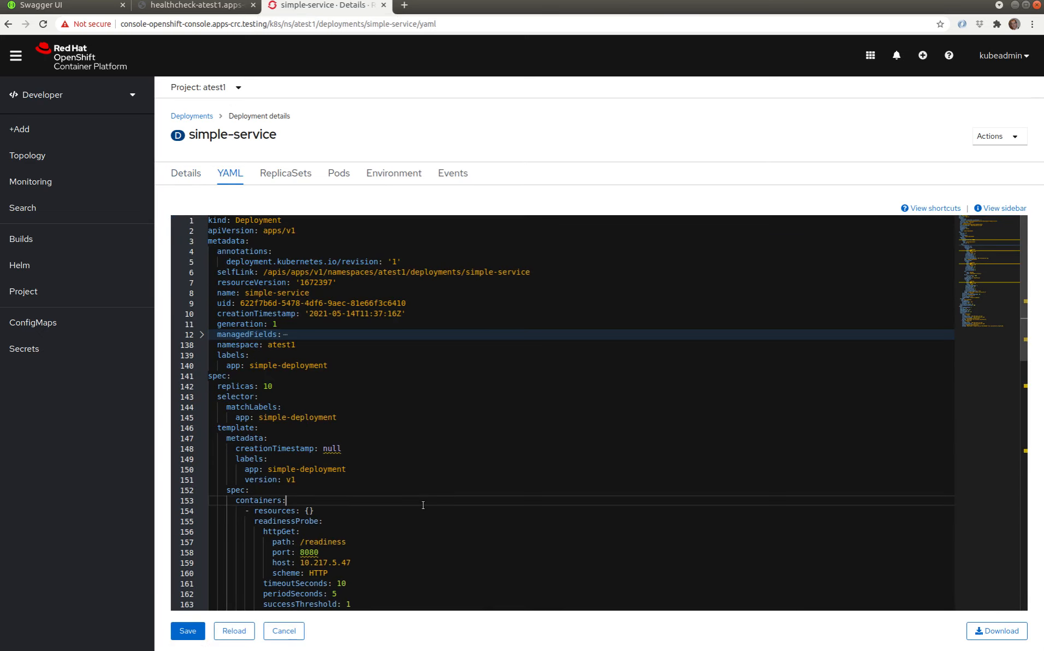
pyautogui.scroll(-5, 424, 501)
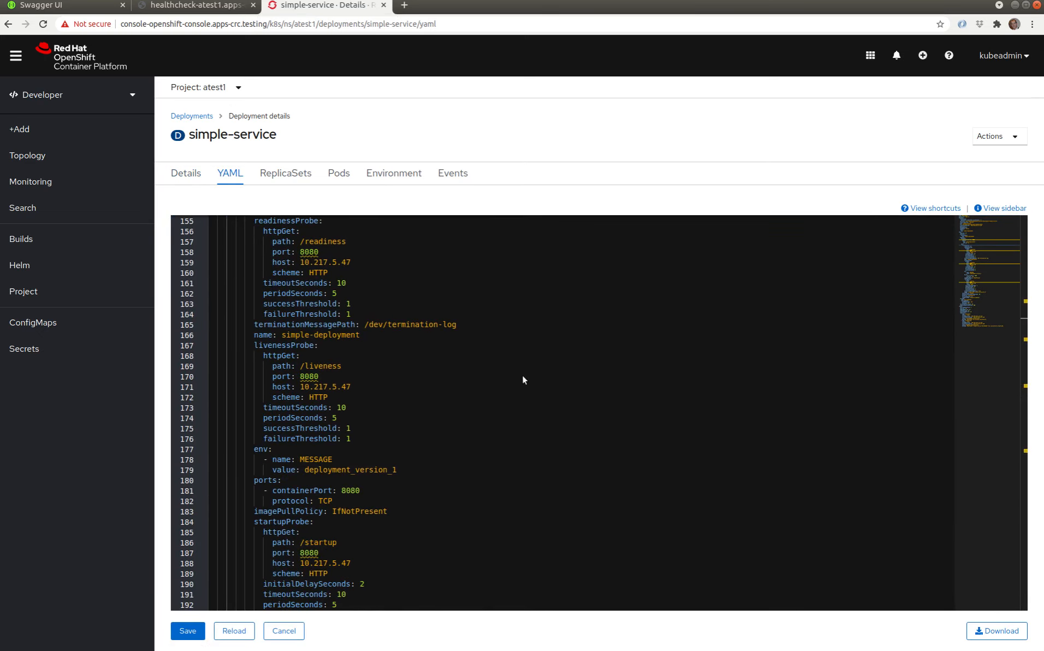
pyautogui.hotkey('alt', 'Tab')
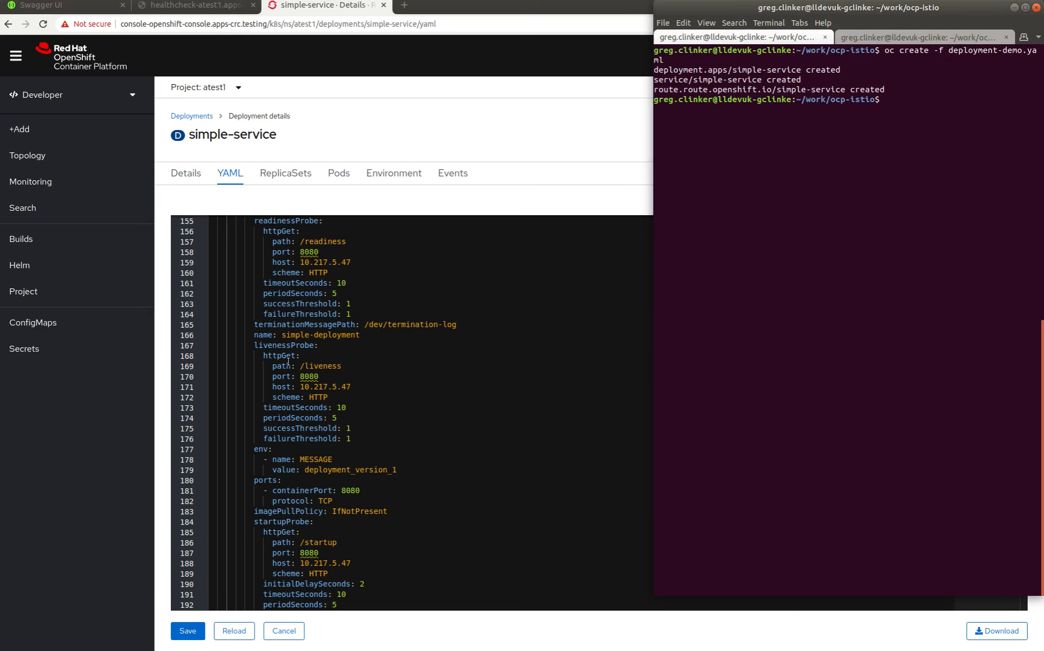
# Open the simple-service route's URL from the project's routes, check the returned message, and close the page.
pyautogui.click(22, 294)
pyautogui.scroll(-2, 224, 556)
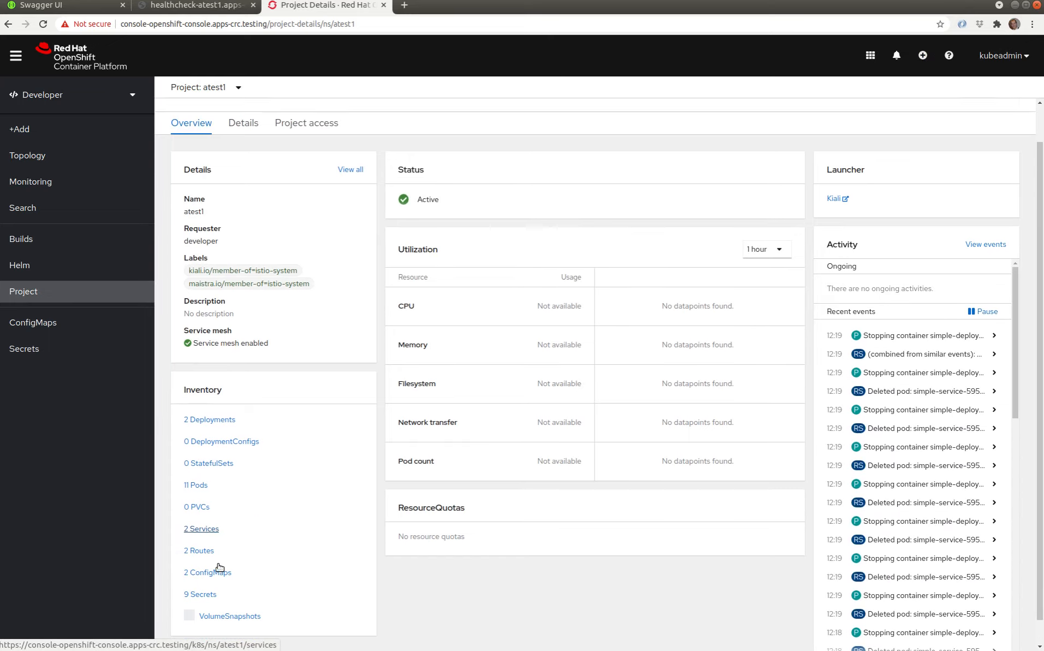
pyautogui.click(196, 526)
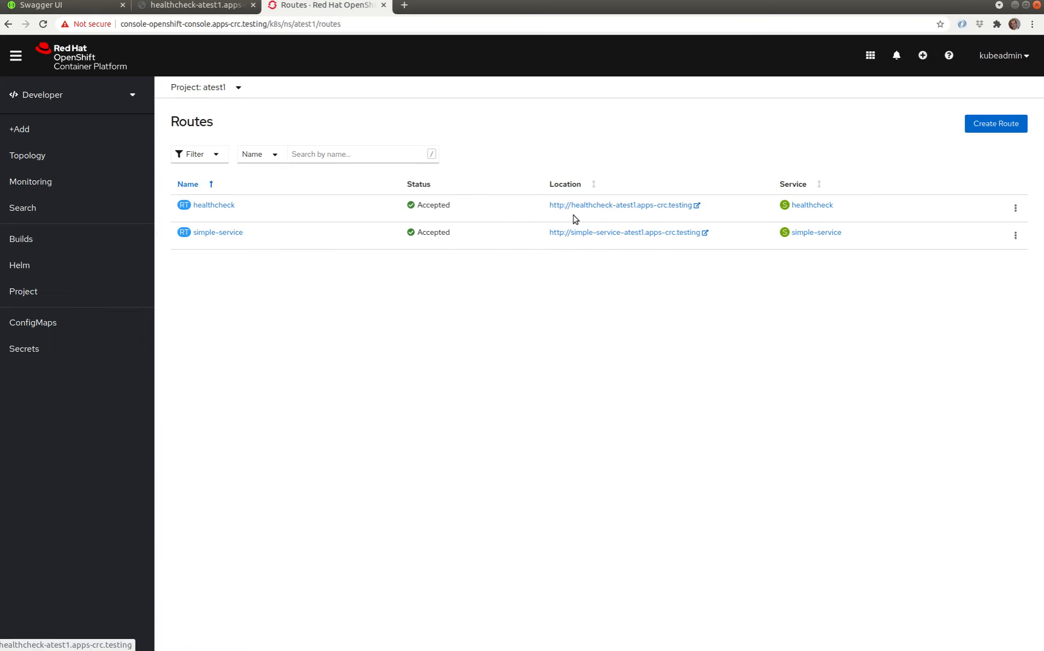
pyautogui.click(601, 233)
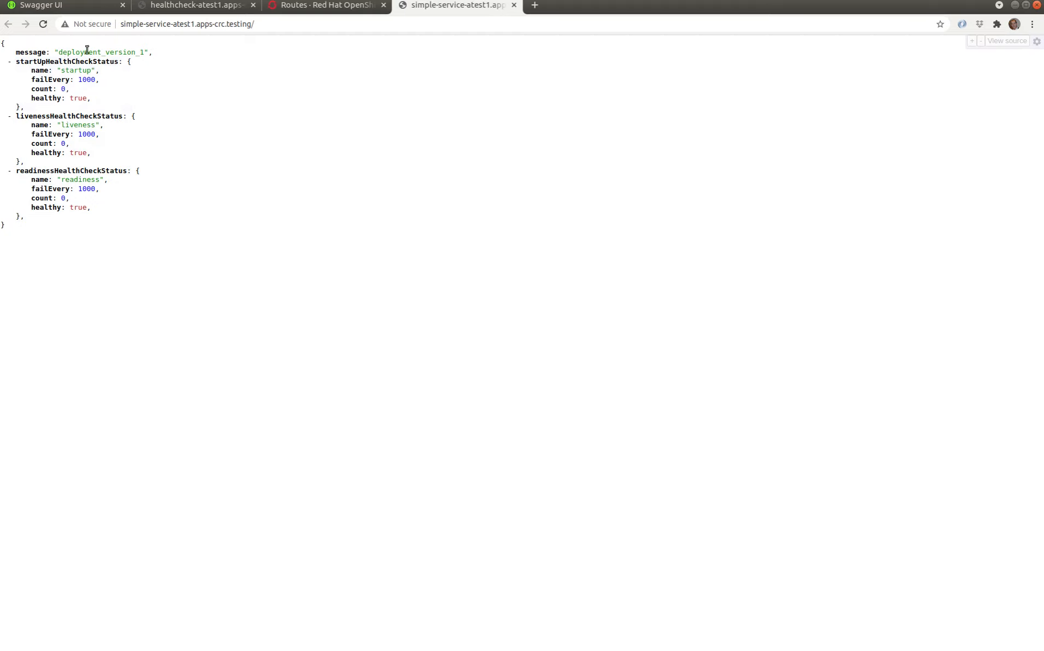
pyautogui.moveTo(62, 52); pyautogui.dragTo(150, 53)
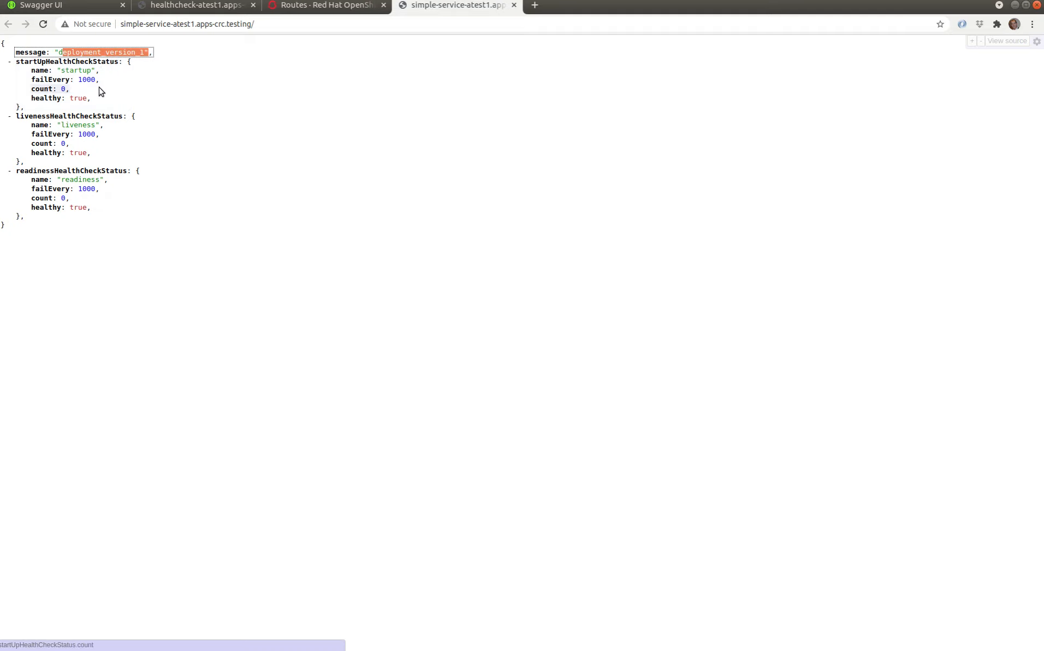
pyautogui.click(195, 122)
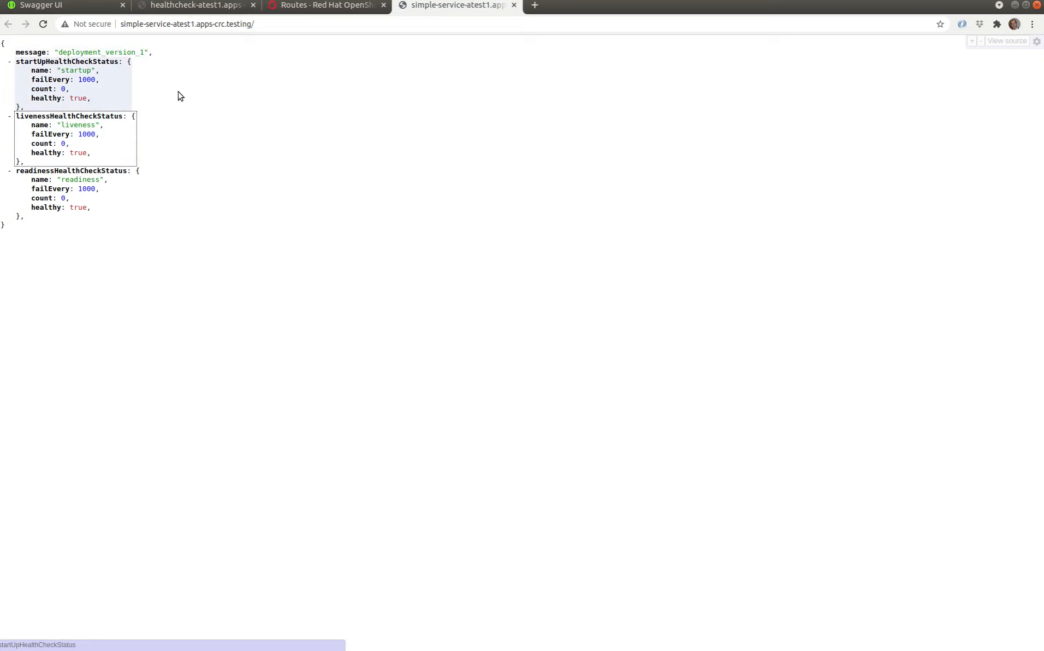
pyautogui.hotkey('ctrl', 'w')
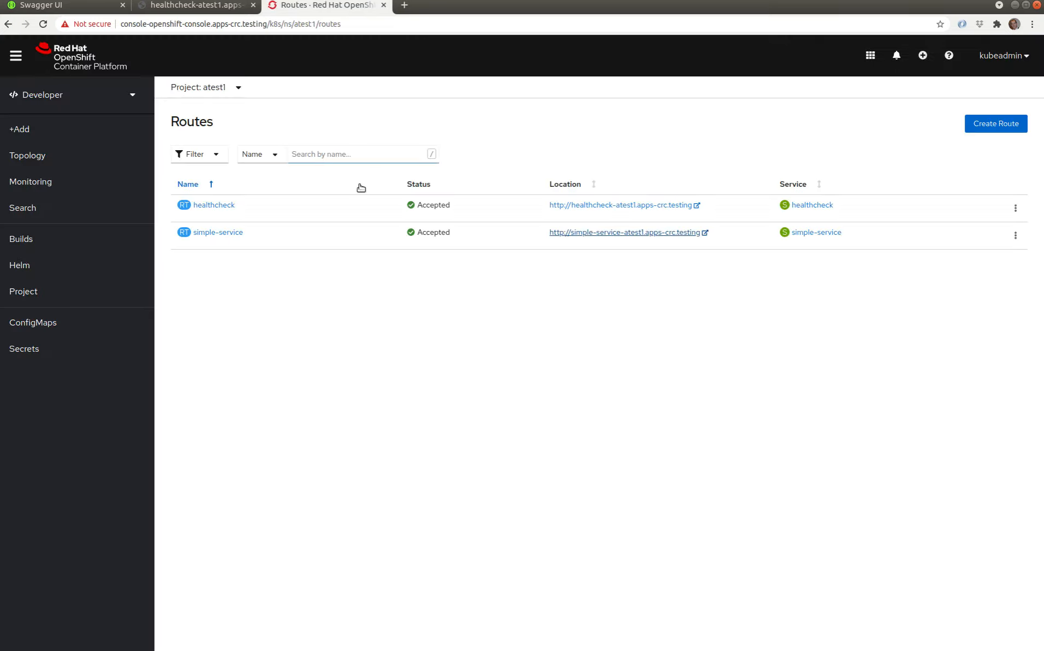
# Switch to the terminal and run the ./load2.pl script to send requests to the service.
pyautogui.hotkey('alt', 'Tab')
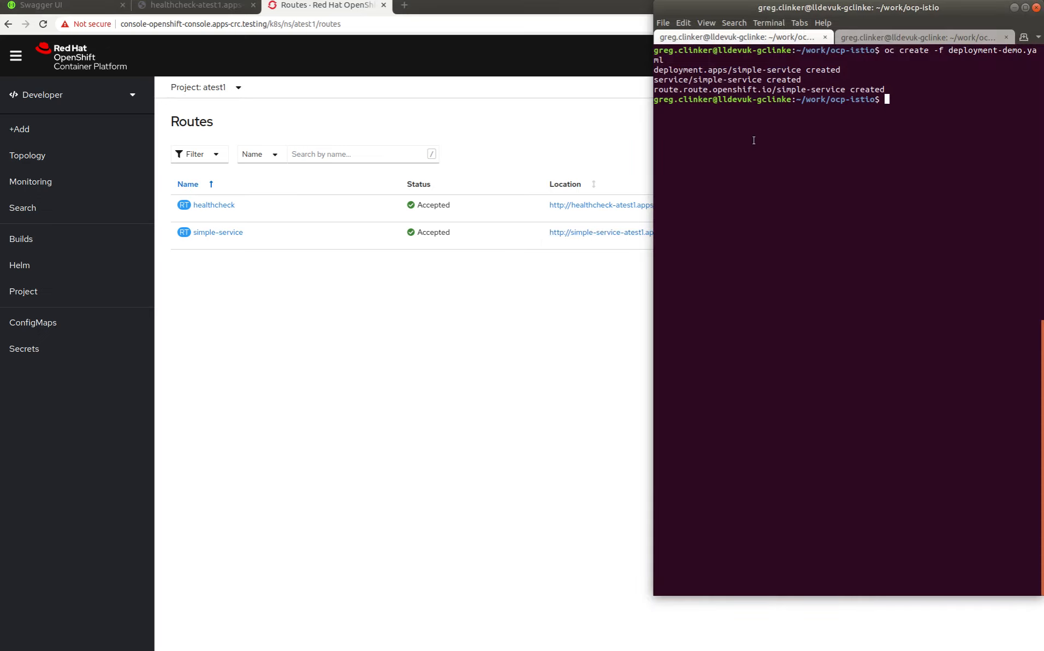
pyautogui.write('./load2.pl')
pyautogui.press('Return')
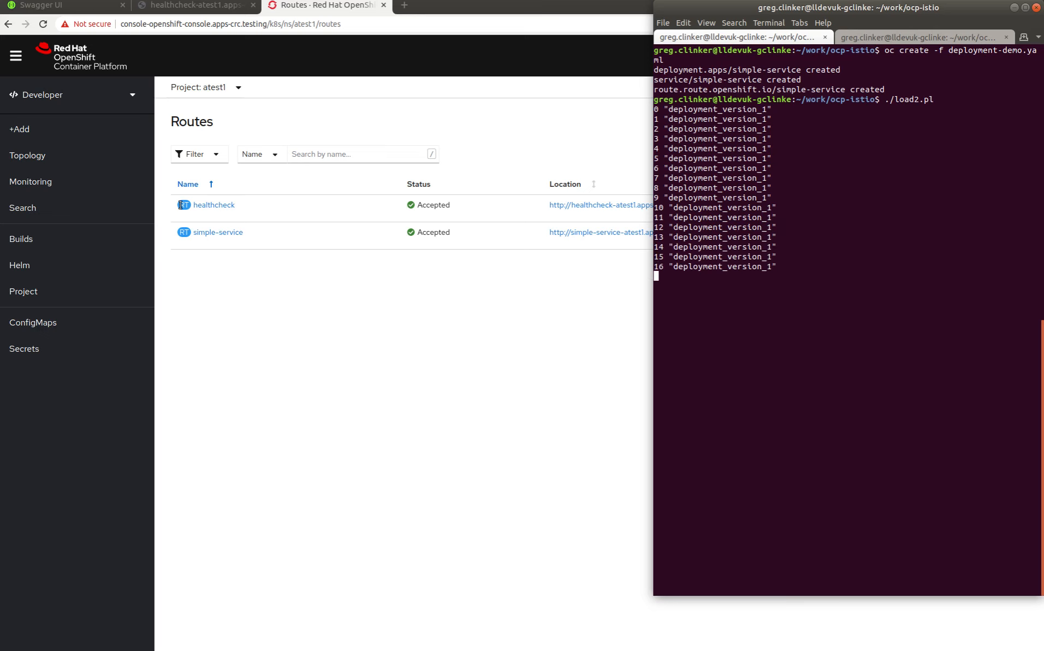
# Return to the OpenShift console's project overview and open the details of the simple-service deployment.
pyautogui.click(36, 293)
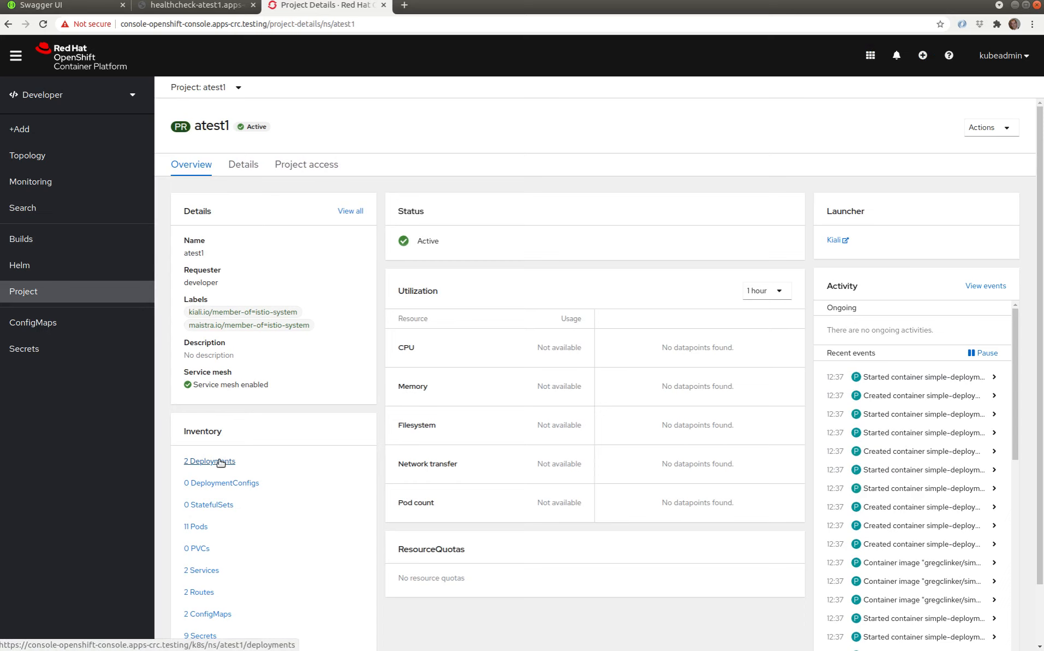
pyautogui.click(220, 462)
pyautogui.click(229, 235)
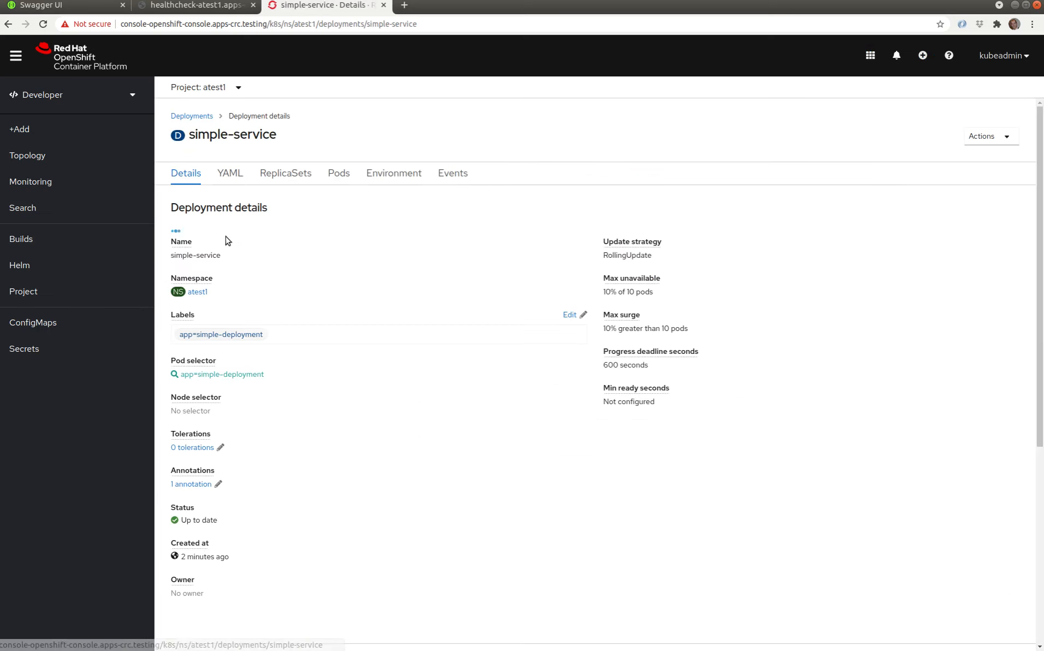
# Set the MESSAGE environment value to deployment_version_2 in the simple-service deployment's YAML, save it and reload the definition.
pyautogui.click(226, 174)
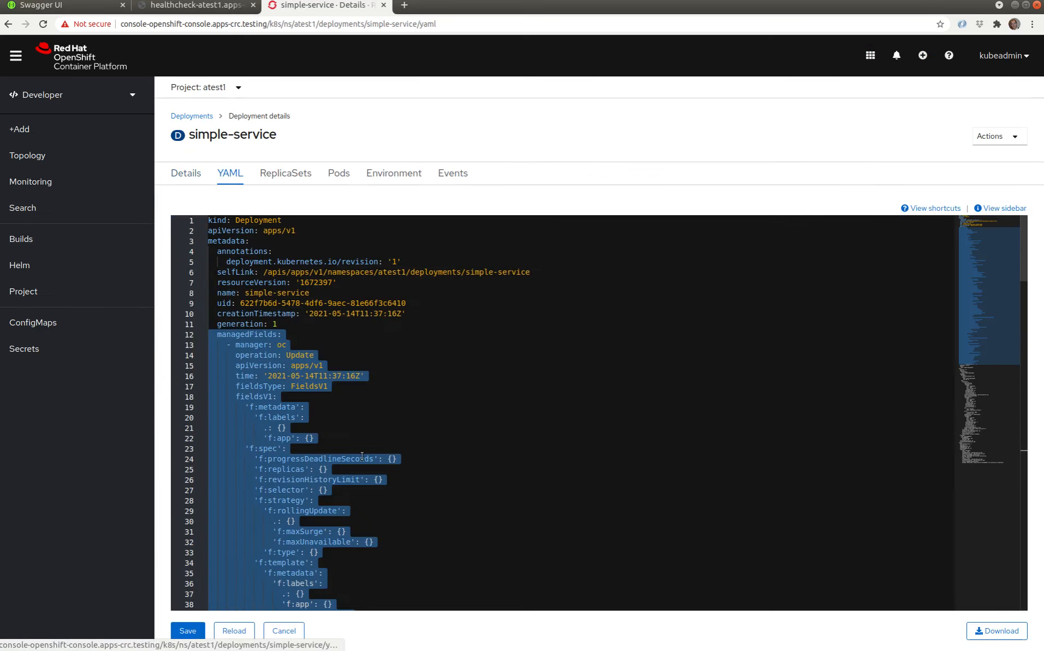
pyautogui.scroll(-6, 411, 405)
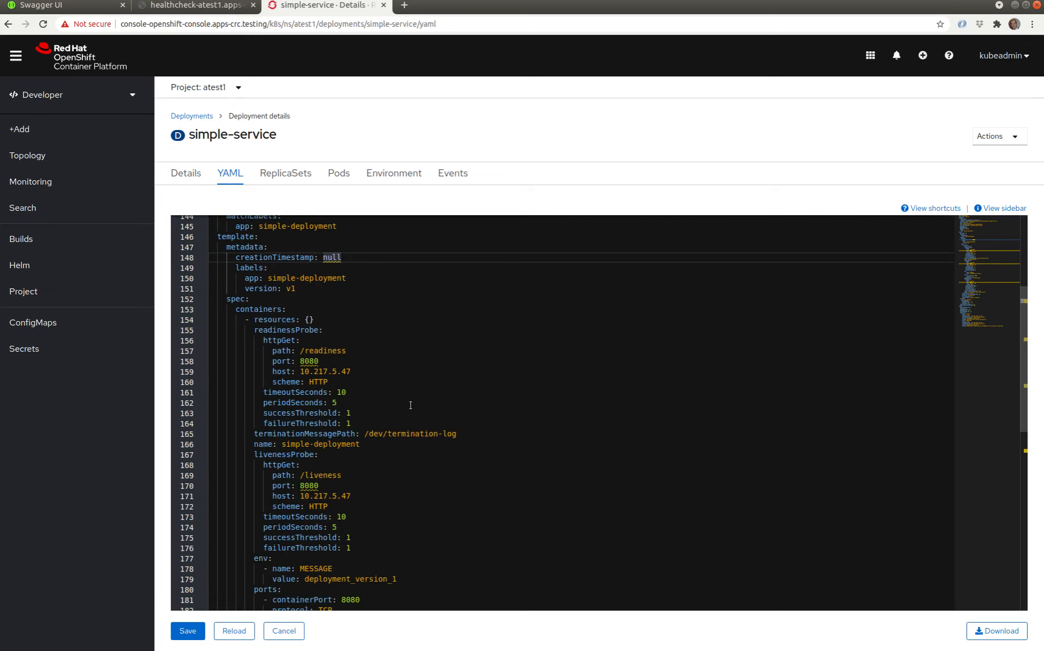
pyautogui.click(402, 443)
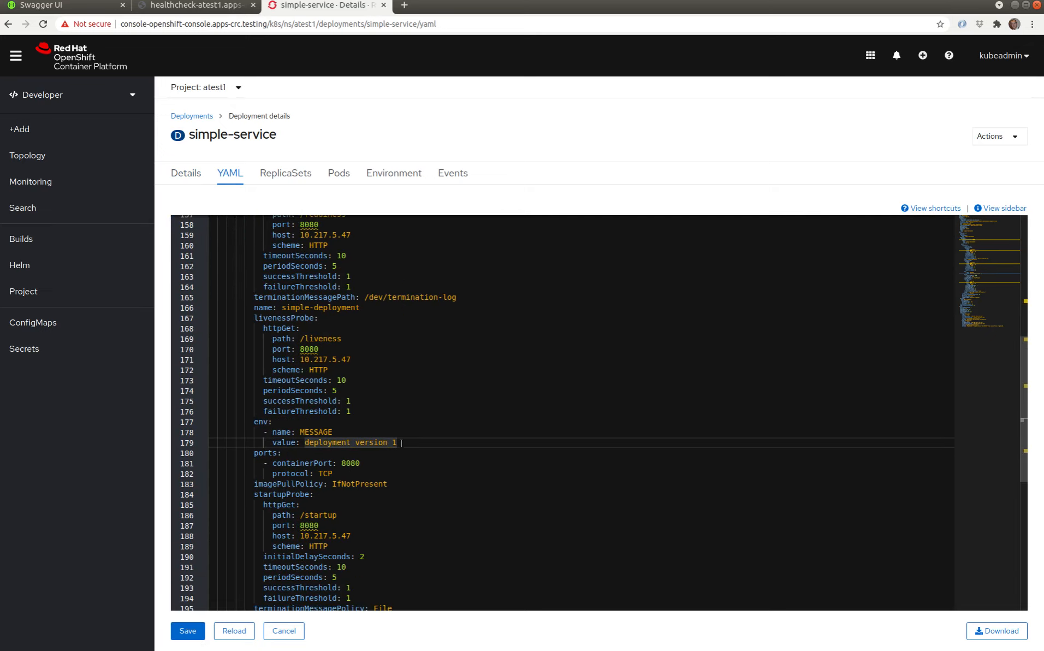
pyautogui.press('BackSpace')
pyautogui.write('2')
pyautogui.click(188, 631)
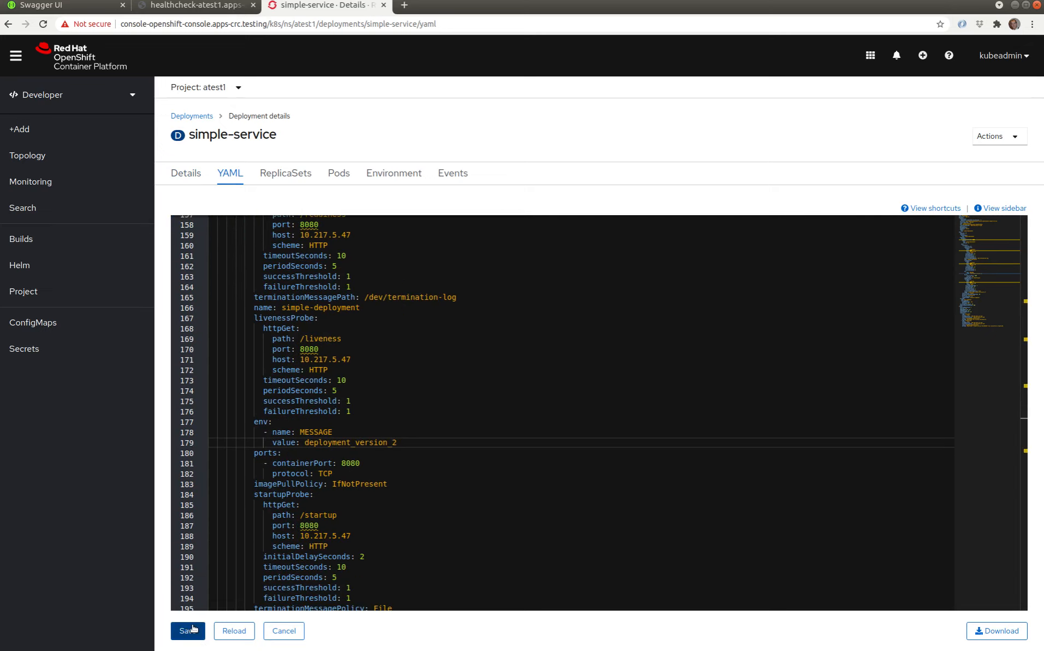
pyautogui.click(234, 631)
pyautogui.scroll(-10, 478, 458)
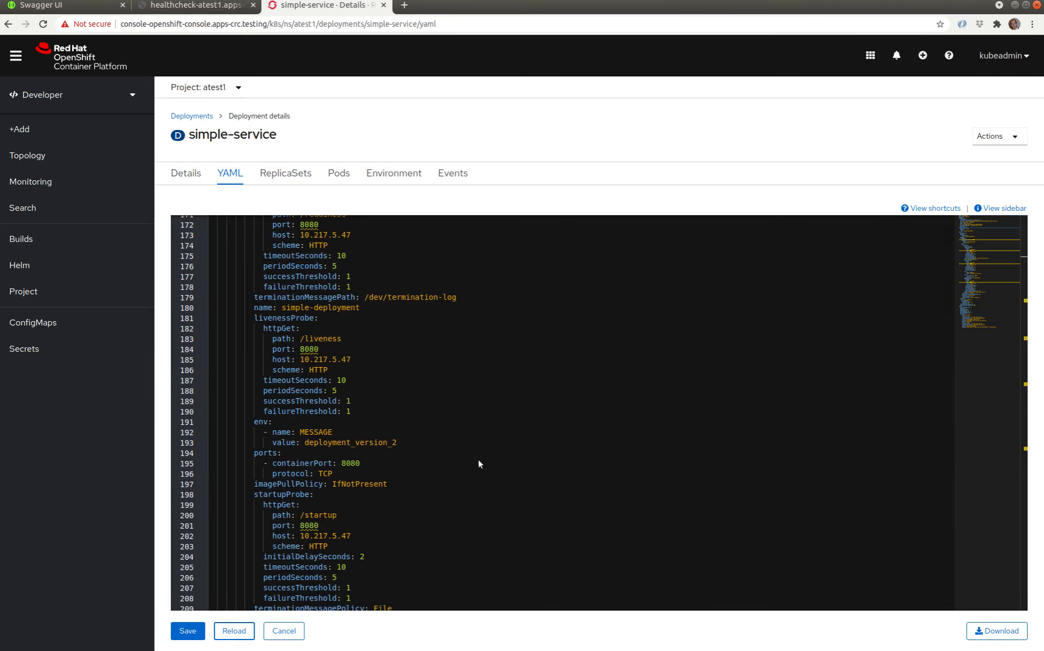
# Watch the rollout in the deployment details beside the load script's output, and check the healthcheck status page before returning to the console.
pyautogui.hotkey('alt', 'Tab')
pyautogui.click(187, 176)
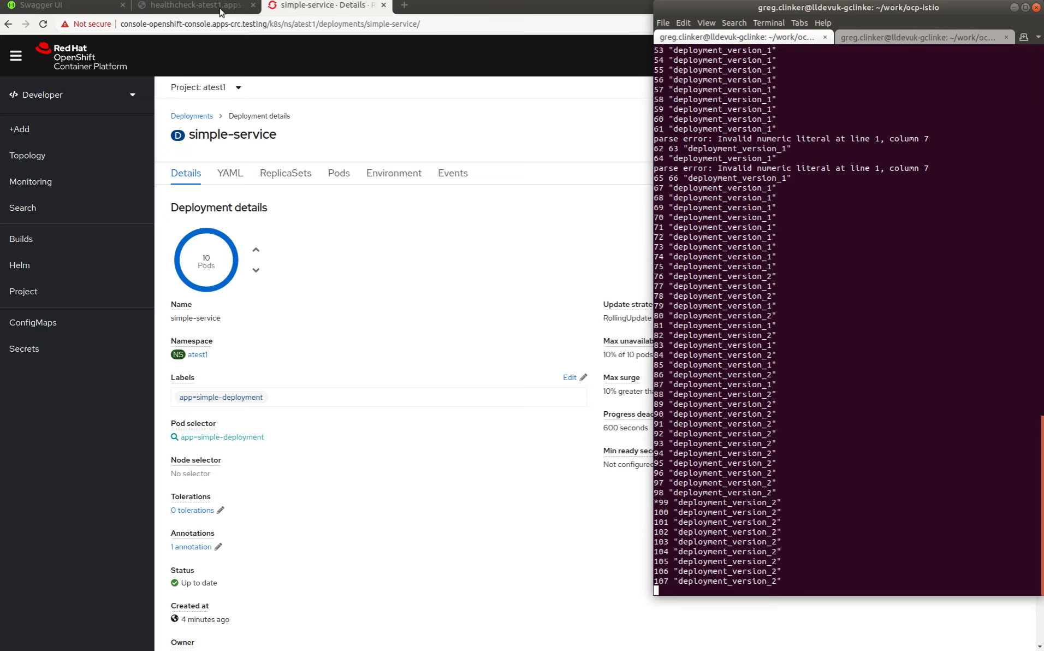
pyautogui.click(194, 5)
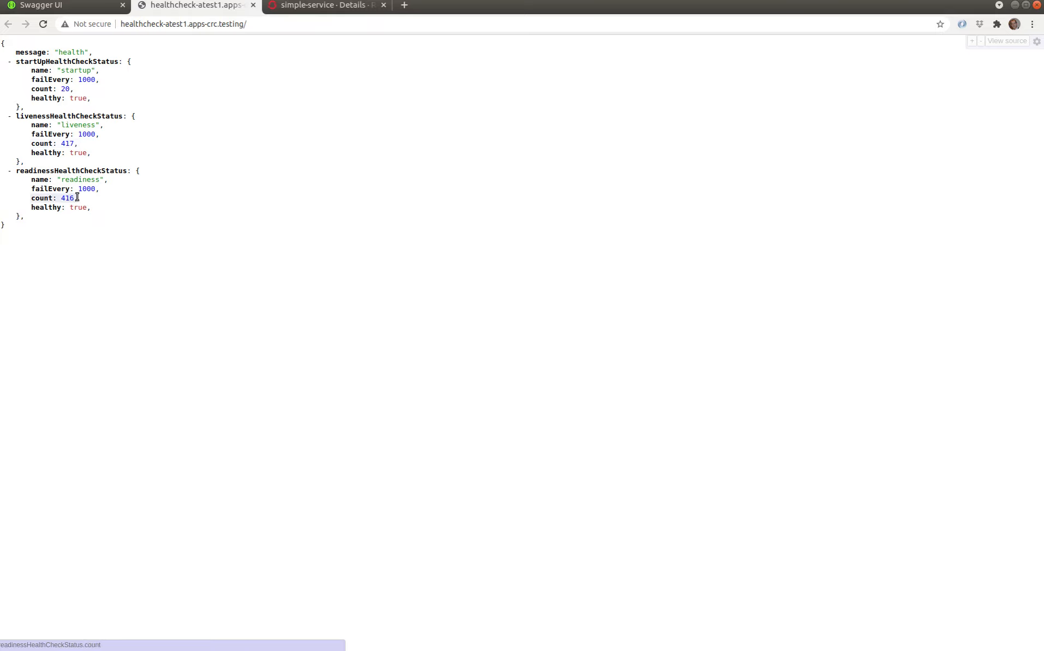
pyautogui.click(330, 5)
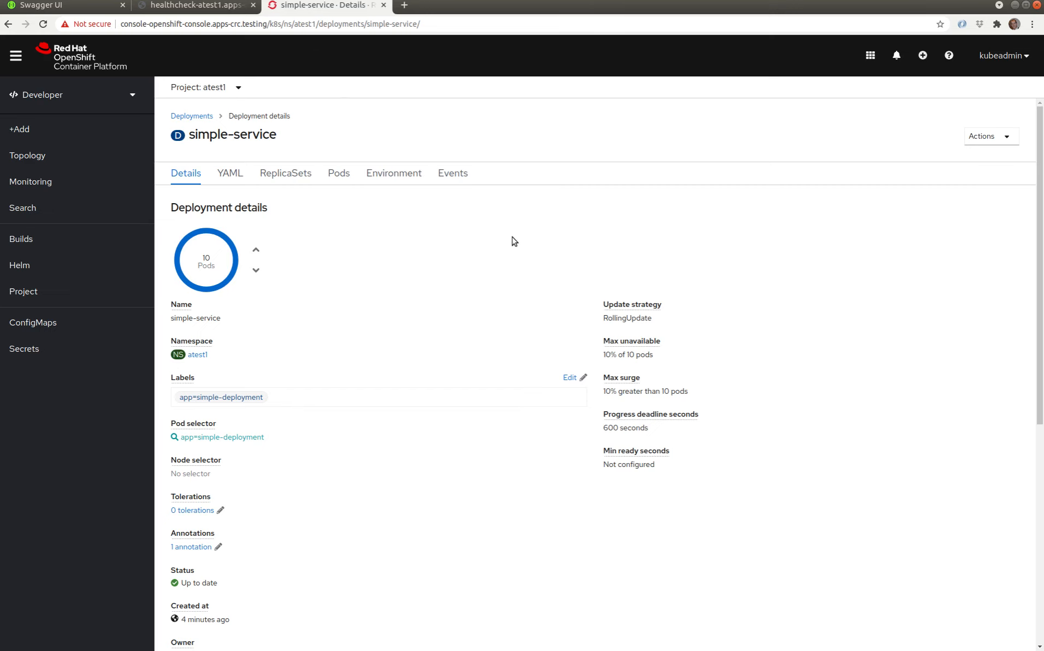
pyautogui.hotkey('alt', 'Tab')
pyautogui.click(915, 34)
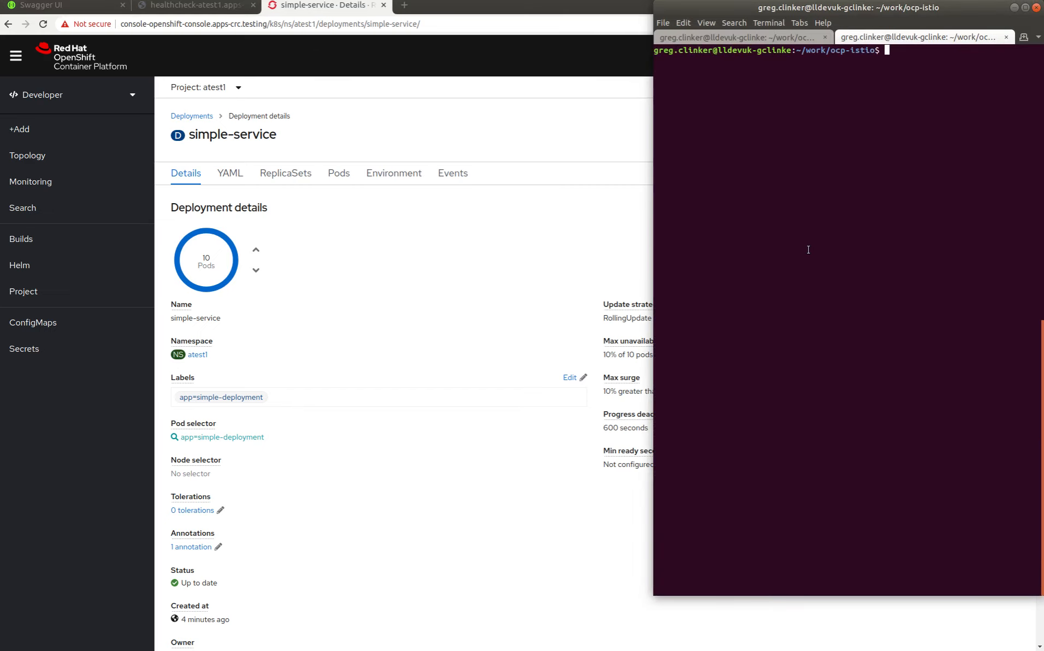
pyautogui.press('Up')
pyautogui.press('Up')
pyautogui.press('Up')
pyautogui.press('Up')
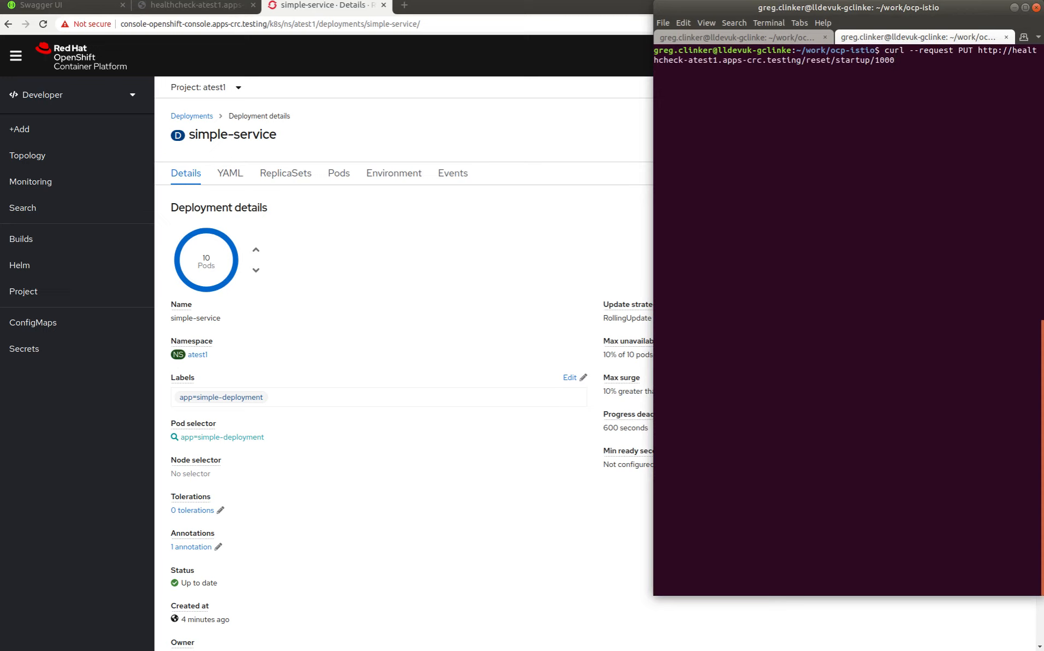
pyautogui.press('BackSpace')
pyautogui.press('BackSpace')
pyautogui.press('BackSpace')
pyautogui.press('BackSpace')
pyautogui.write('2')
pyautogui.press('Return')
pyautogui.press('Return')
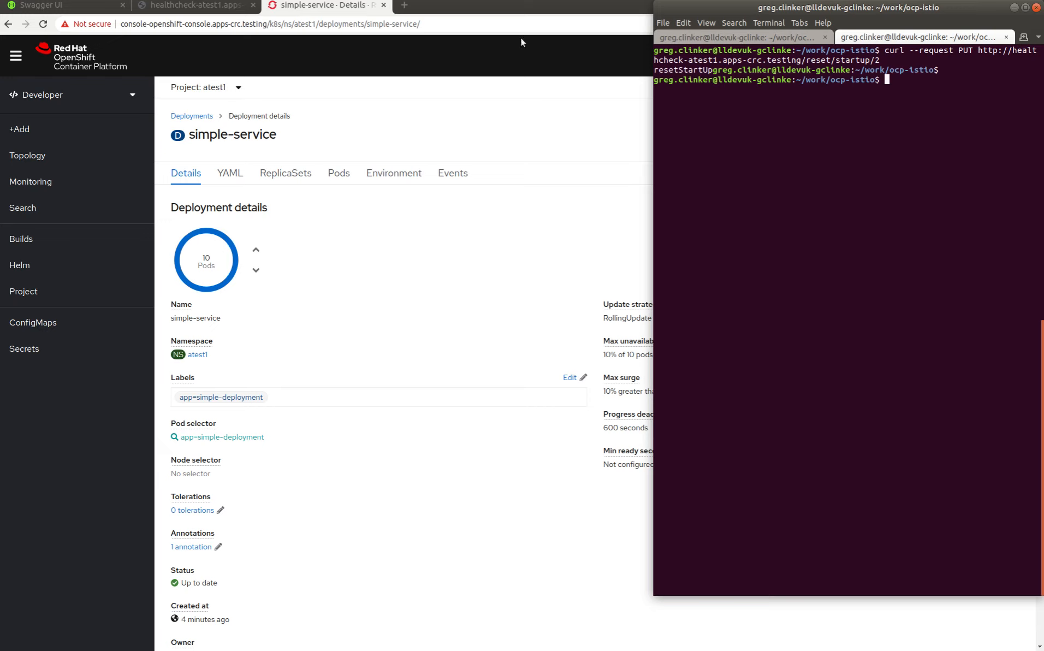
# Refresh the healthcheck status page, examine the startup check's settings, and return to the OpenShift console.
pyautogui.click(215, 2)
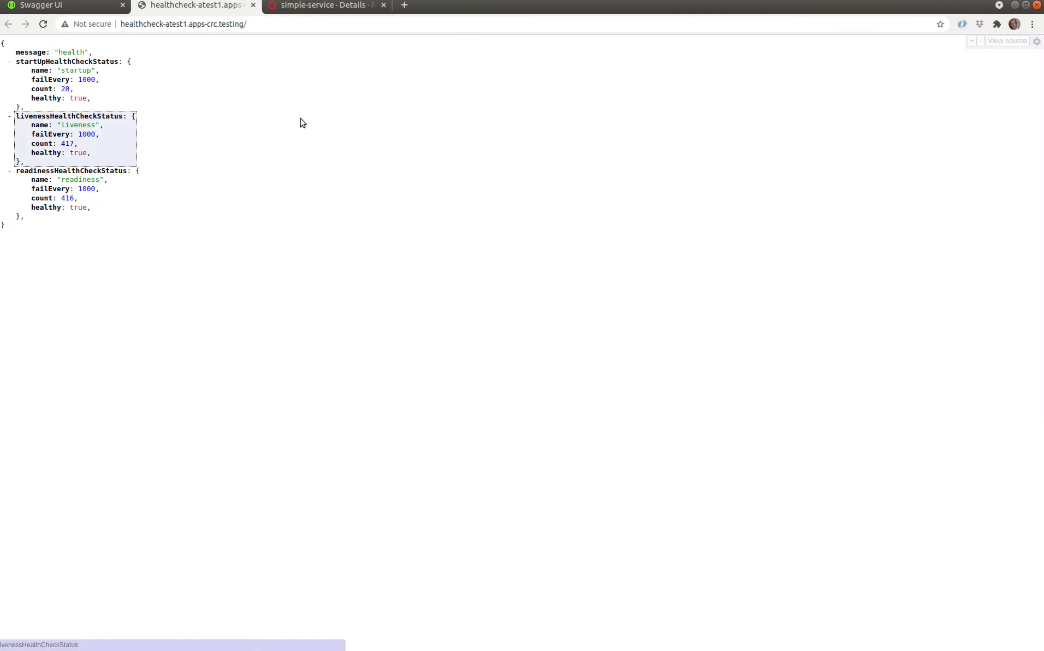
pyautogui.press('F5')
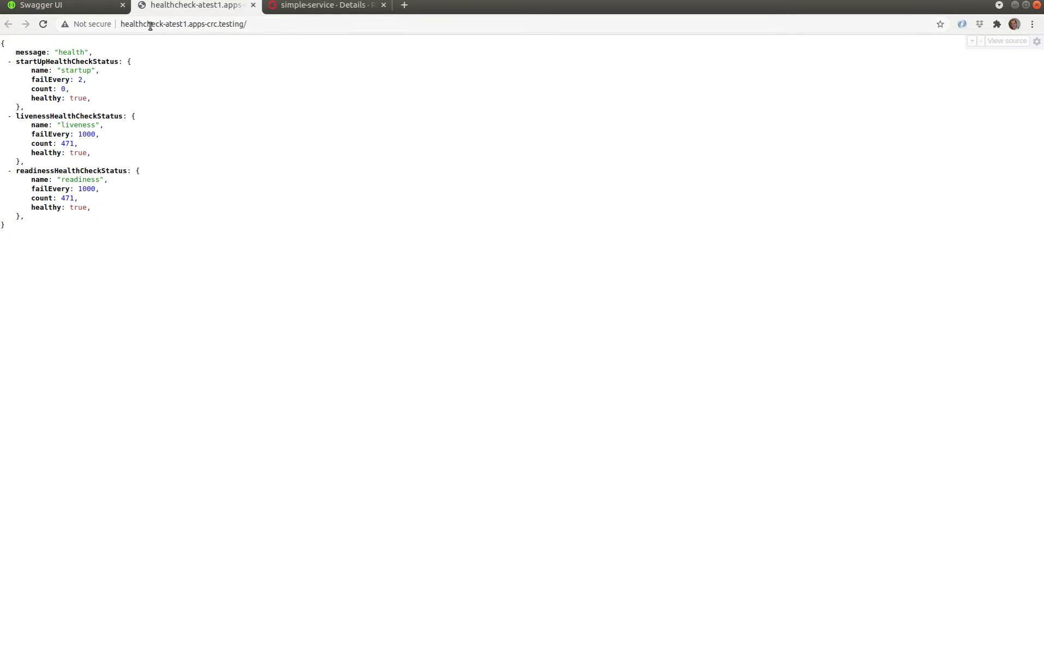
pyautogui.click(306, 5)
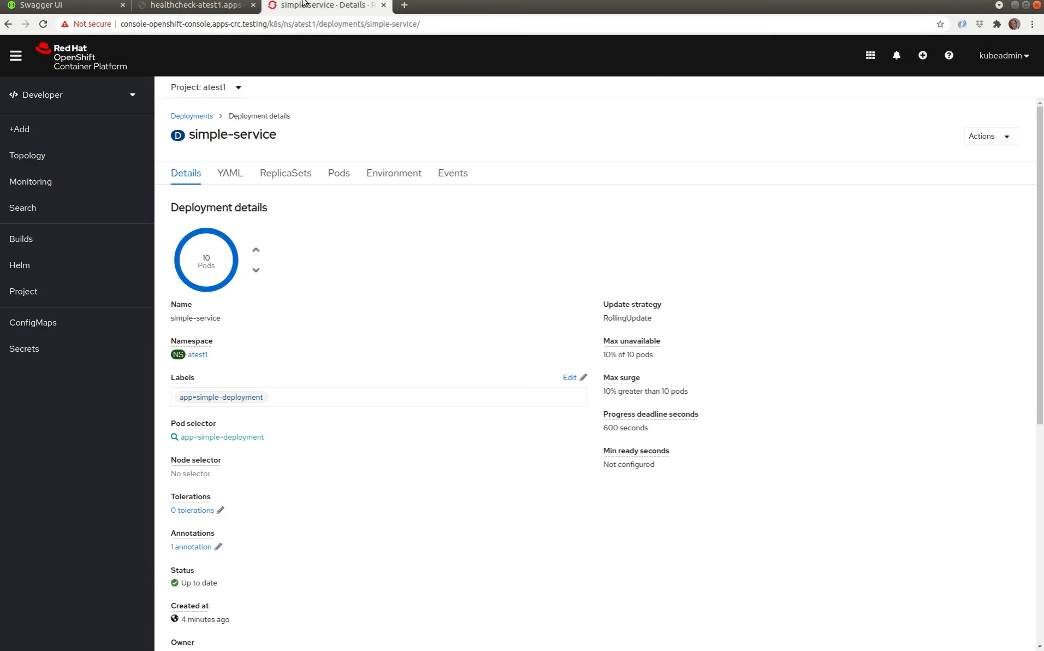
# Set the MESSAGE environment value to deployment_version_3 in the simple-service deployment's YAML, save it and reload the definition.
pyautogui.click(230, 173)
pyautogui.scroll(-2, 367, 468)
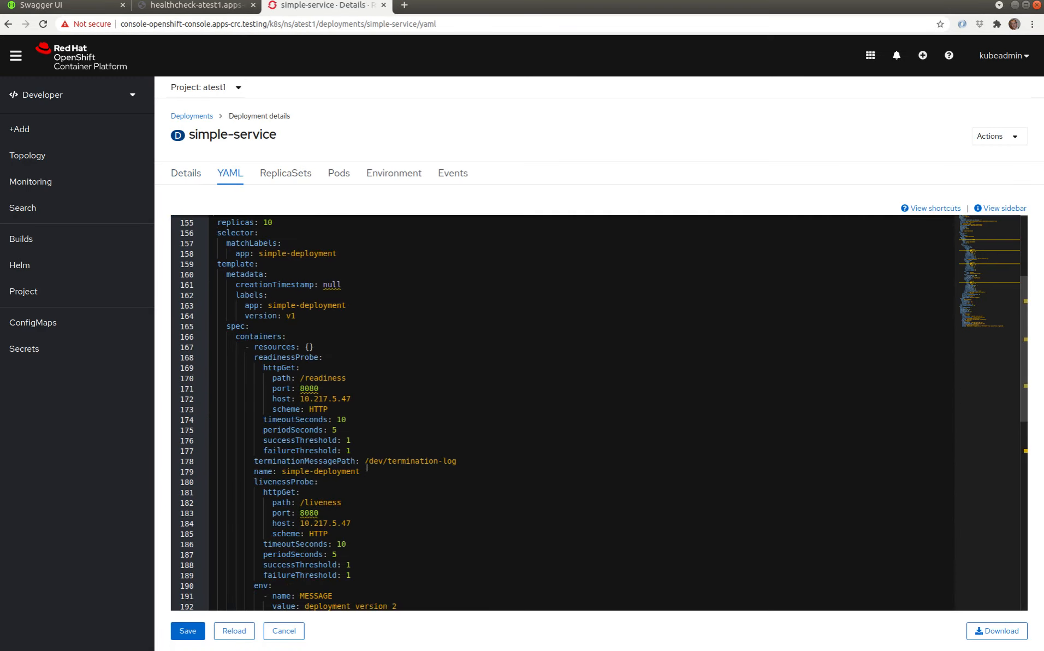
pyautogui.scroll(-5, 367, 468)
pyautogui.click(413, 360)
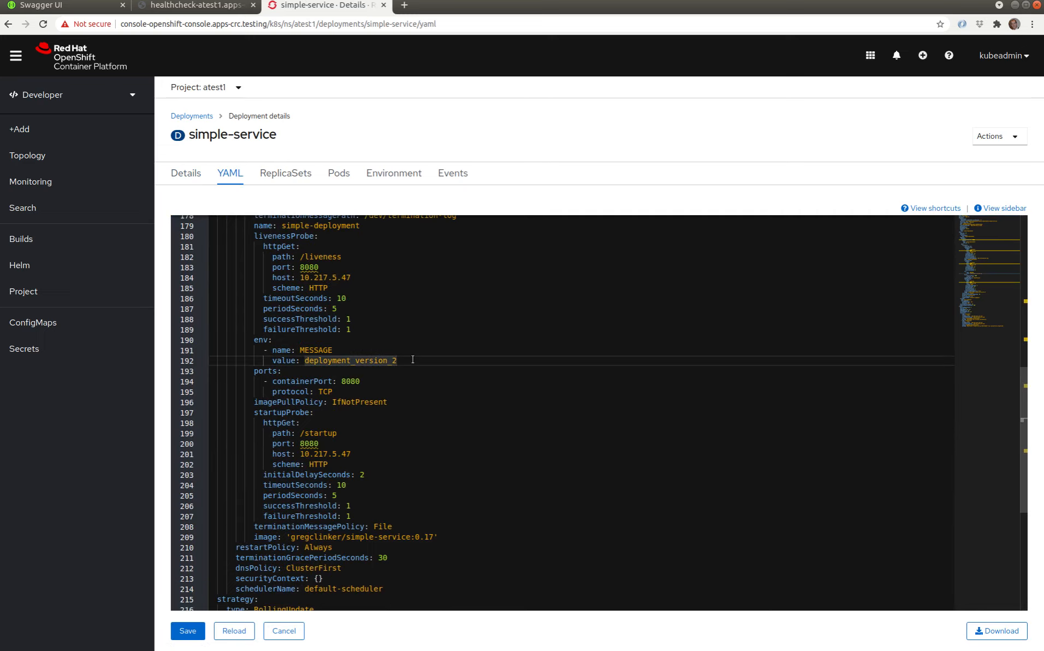
pyautogui.press('BackSpace')
pyautogui.write('3')
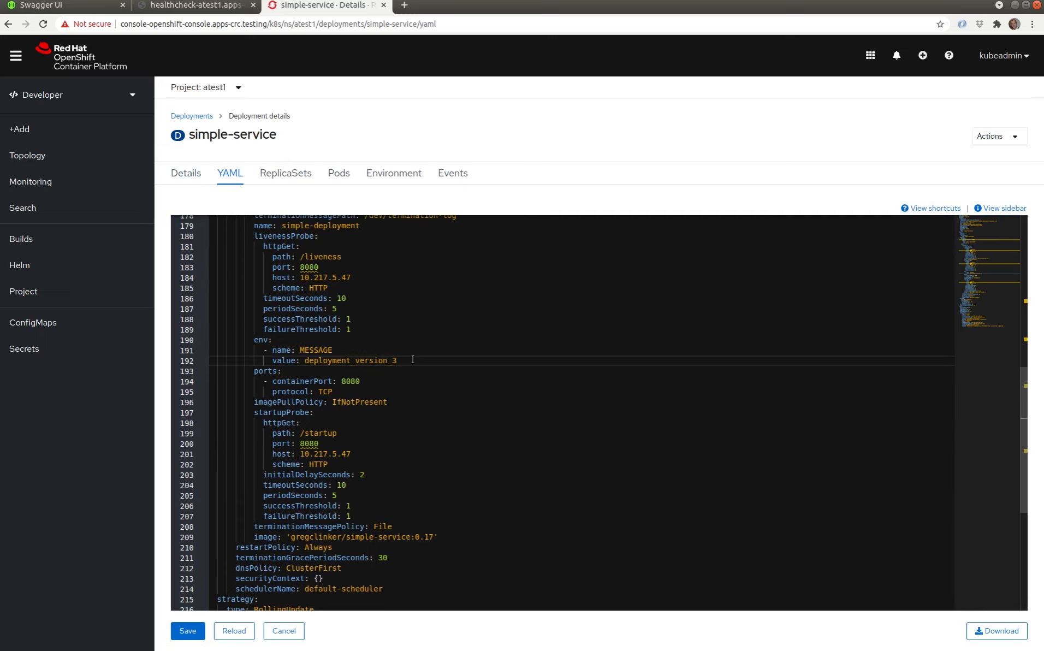
pyautogui.click(193, 634)
pyautogui.click(230, 630)
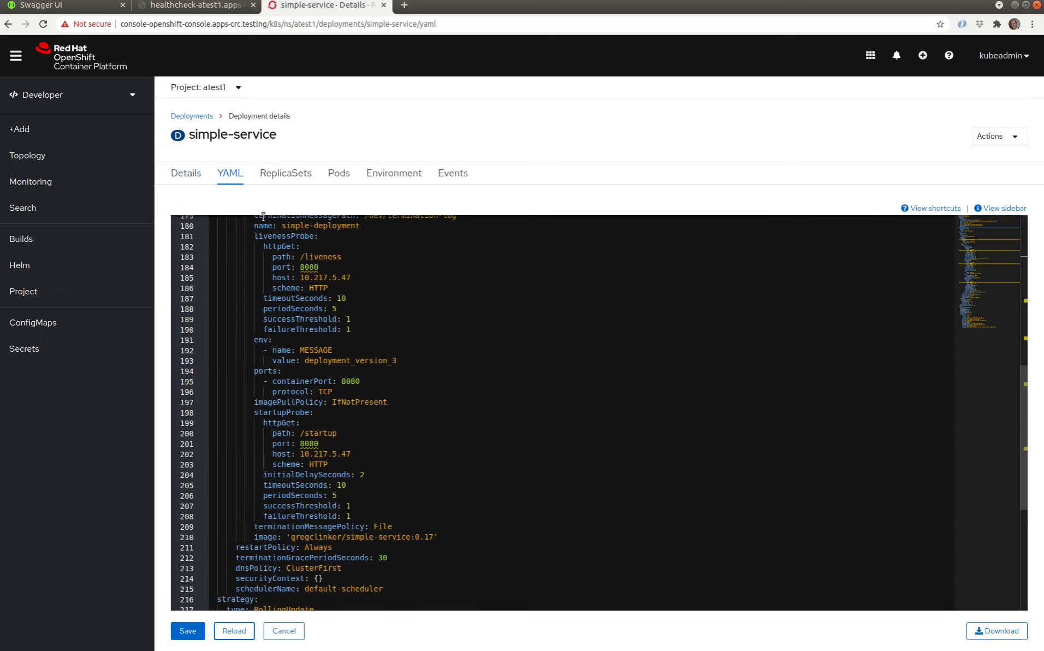
# Open the simple-service deployment details and watch the rollout alongside the load script's output in the terminal.
pyautogui.click(186, 174)
pyautogui.hotkey('alt', 'Tab')
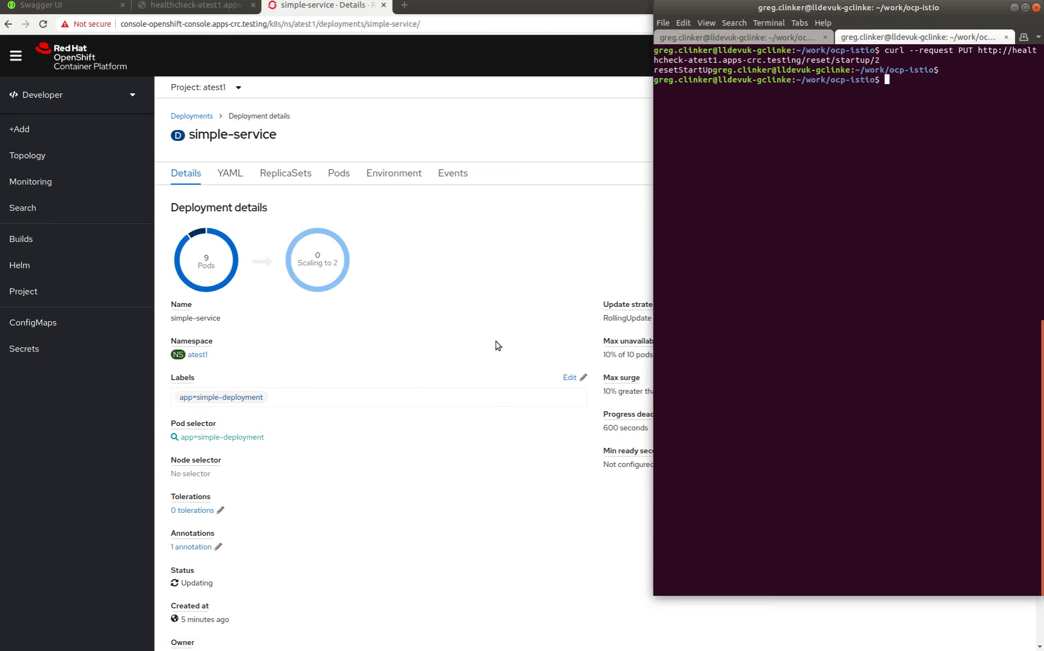
pyautogui.click(765, 37)
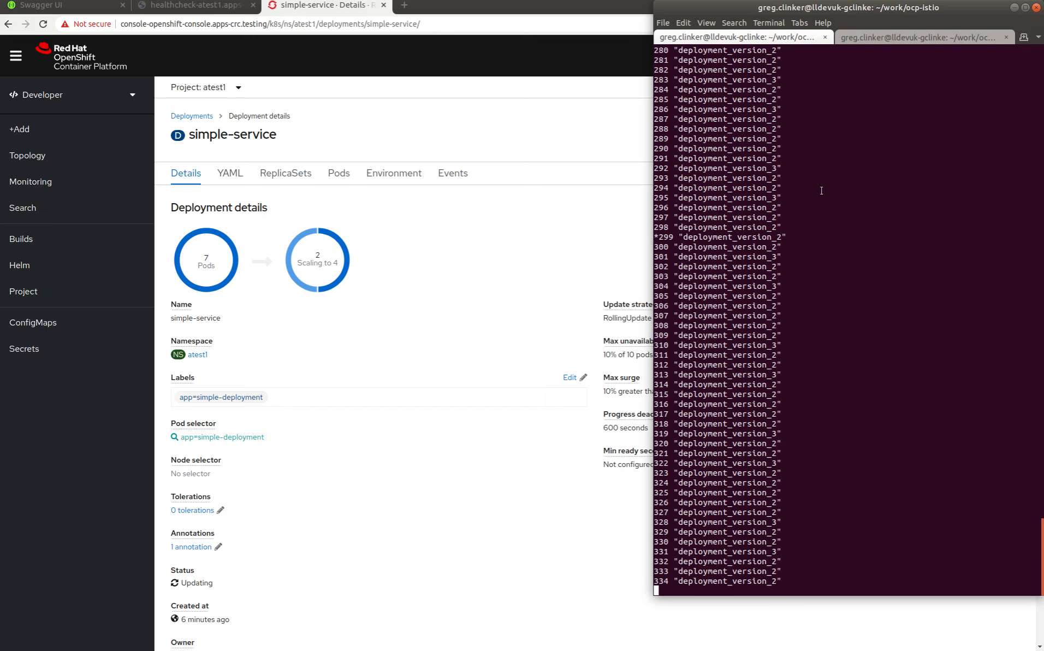
# Send a curl PUT request to the healthcheck service's reset/startup/1000 endpoint, and watch the load script's output as the rollout continues.
pyautogui.click(873, 38)
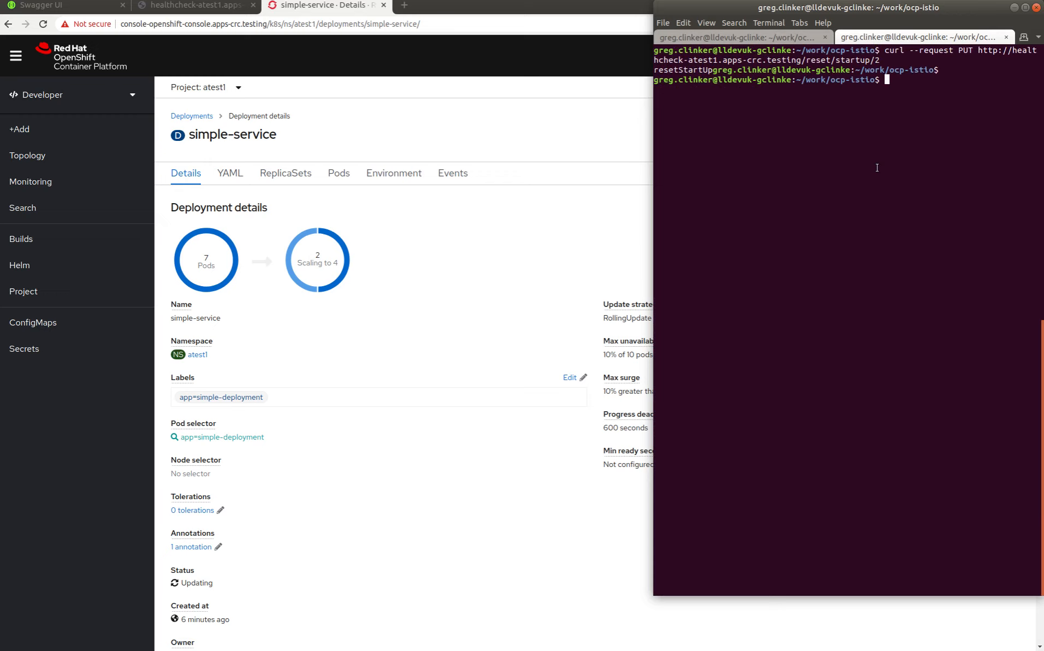
pyautogui.press('Up')
pyautogui.press('BackSpace')
pyautogui.write('100')
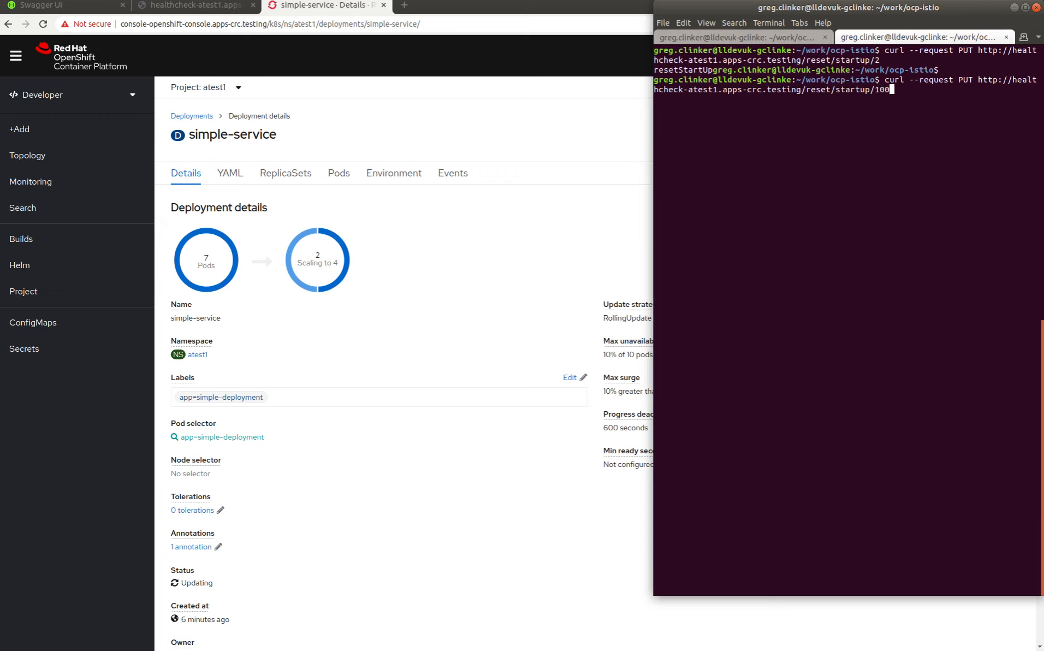
pyautogui.write('0')
pyautogui.press('Return')
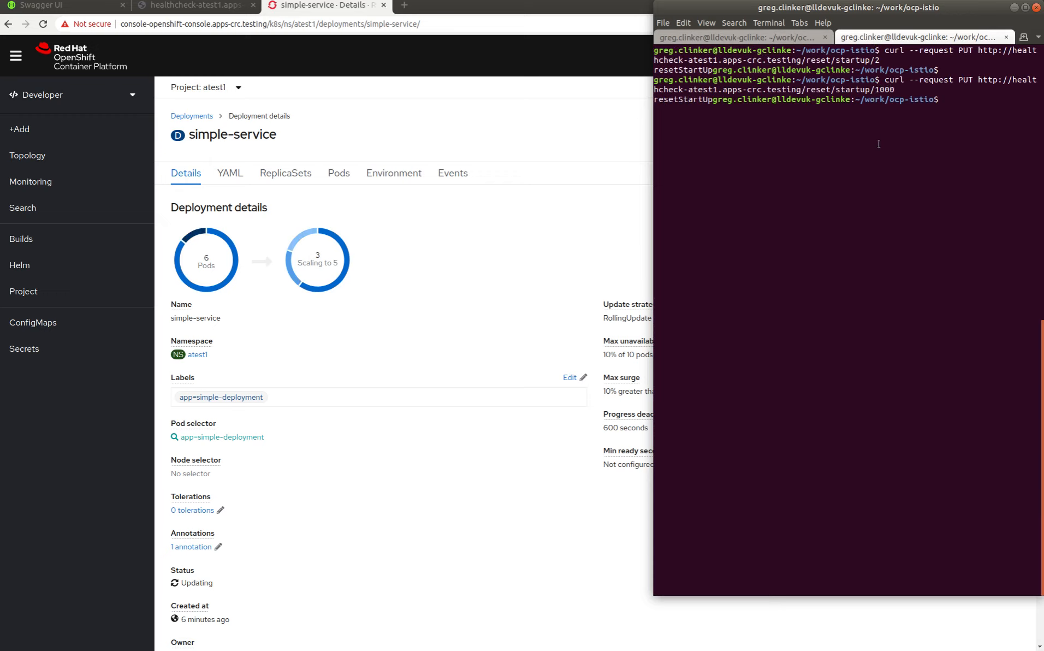
pyautogui.click(772, 39)
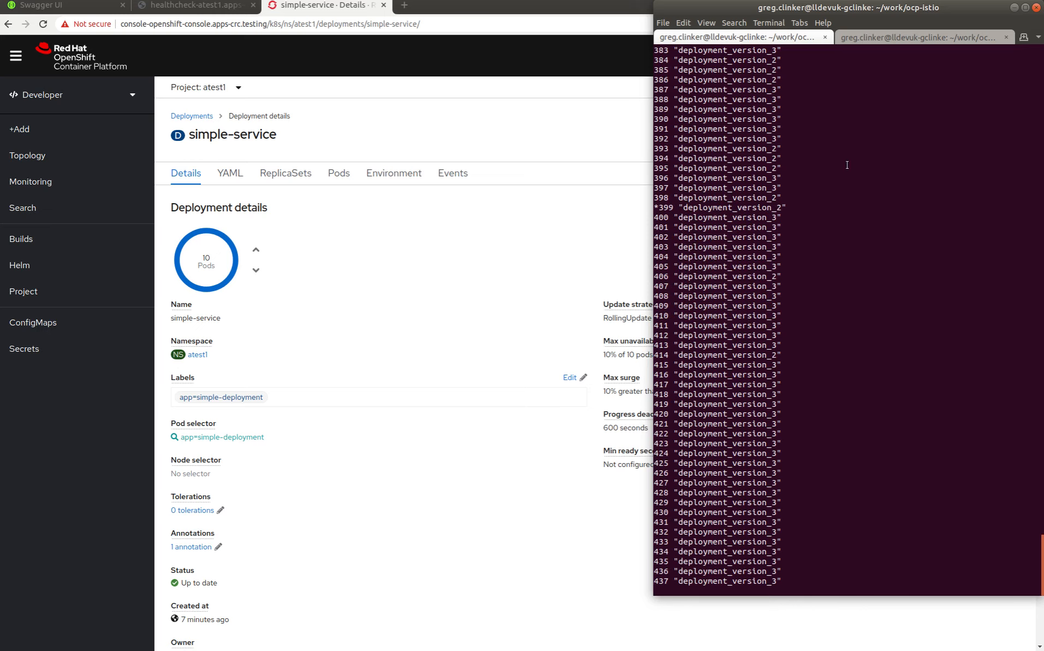
# In the terminal's second session, send a curl PUT request to the healthcheck service's reset/readiness/2 endpoint.
pyautogui.click(884, 36)
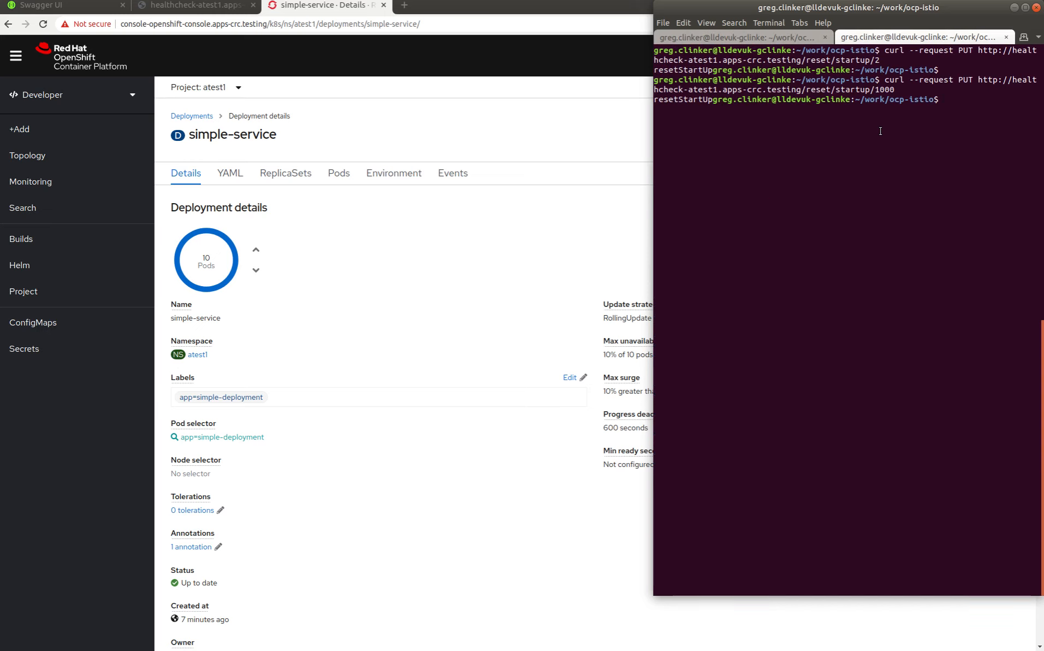
pyautogui.press('Up')
pyautogui.press('Left')
pyautogui.press('Left')
pyautogui.press('Left')
pyautogui.press('Left')
pyautogui.press('Left')
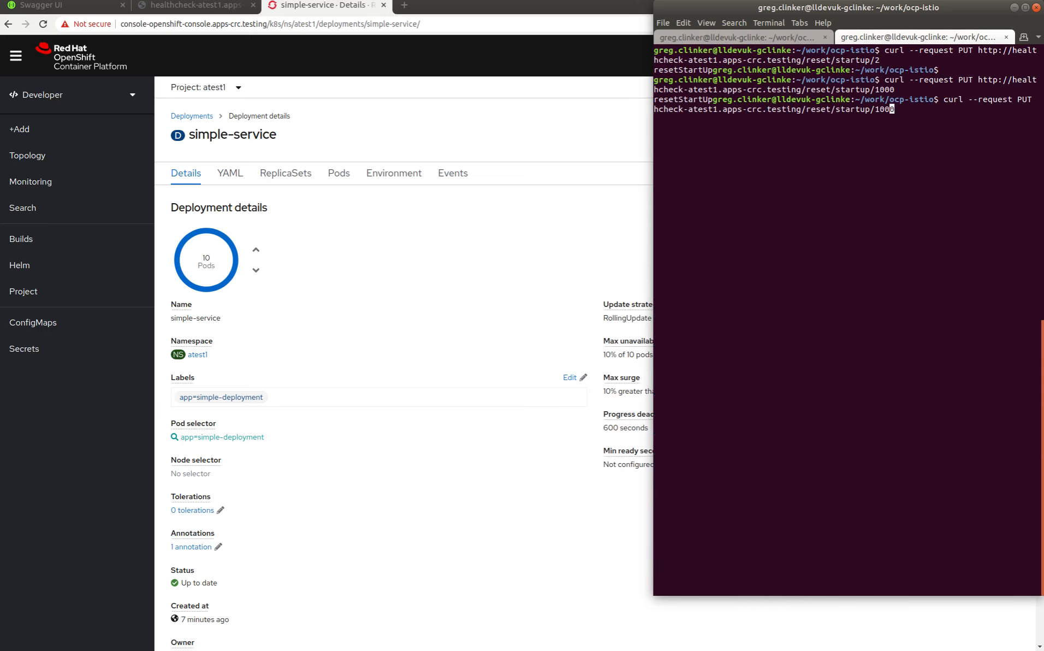
pyautogui.press('BackSpace')
pyautogui.press('BackSpace')
pyautogui.press('BackSpace')
pyautogui.press('BackSpace')
pyautogui.press('BackSpace')
pyautogui.press('BackSpace')
pyautogui.press('BackSpace')
pyautogui.write('readiness')
pyautogui.press('Right')
pyautogui.press('Right')
pyautogui.press('Right')
pyautogui.press('Right')
pyautogui.press('Right')
pyautogui.press('BackSpace')
pyautogui.press('BackSpace')
pyautogui.press('BackSpace')
pyautogui.press('BackSpace')
pyautogui.write('2')
pyautogui.press('Return')
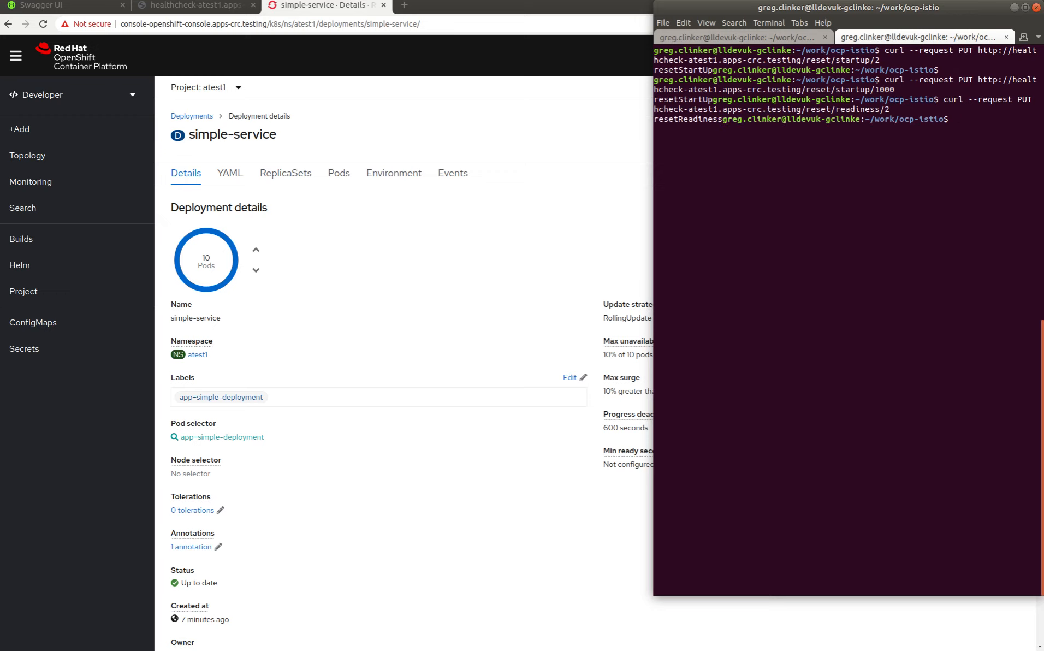
# Refresh the healthcheck status page to examine the readiness check, and return to the simple-service deployment details to view the pod count.
pyautogui.click(214, 4)
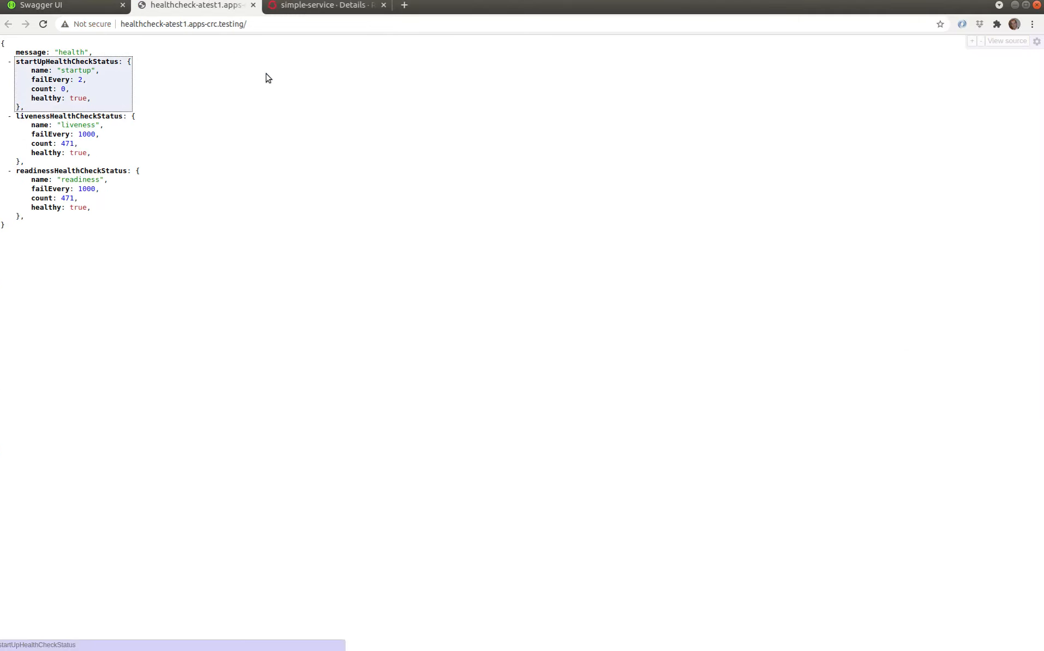
pyautogui.press('F5')
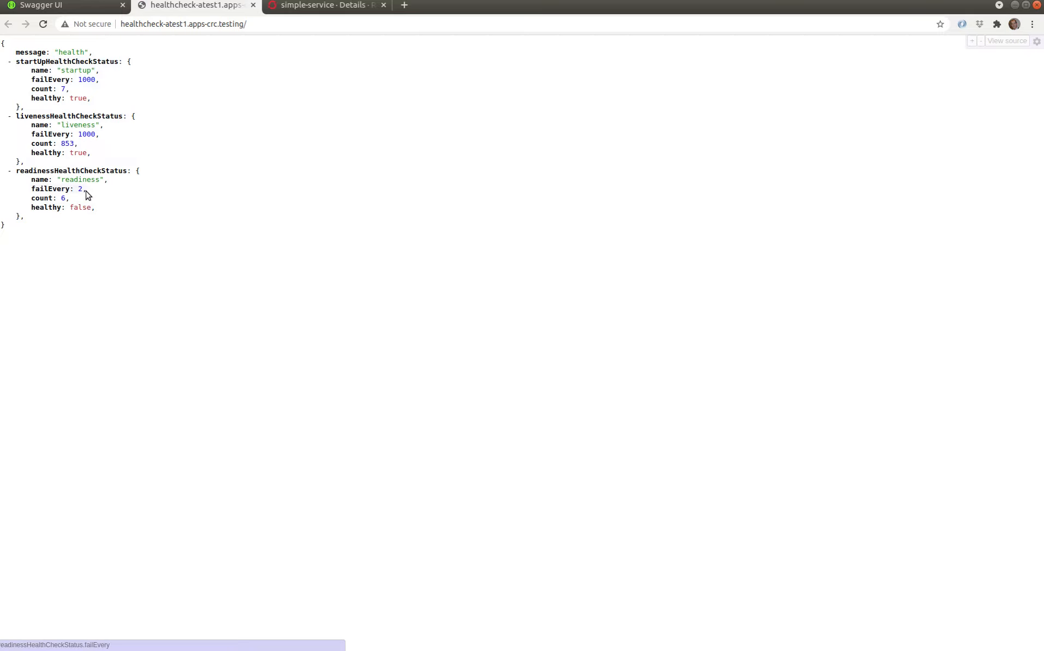
pyautogui.click(306, 6)
pyautogui.moveTo(237, 266)
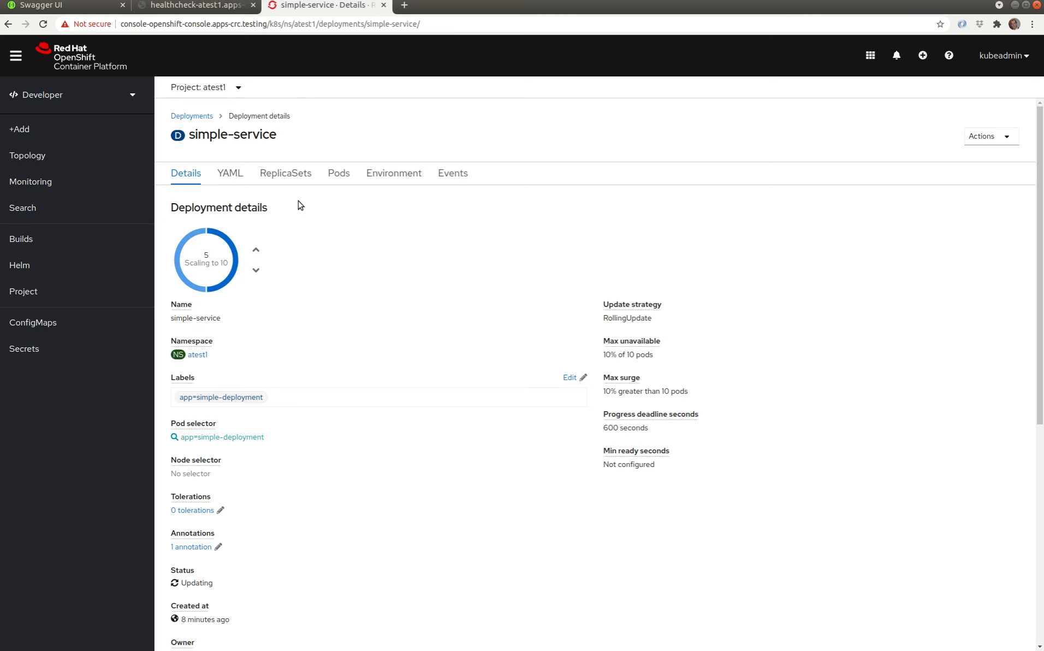
# Inspect the readiness and restarts of the simple-service pods, and check the deployment details beside the load script's output.
pyautogui.click(338, 183)
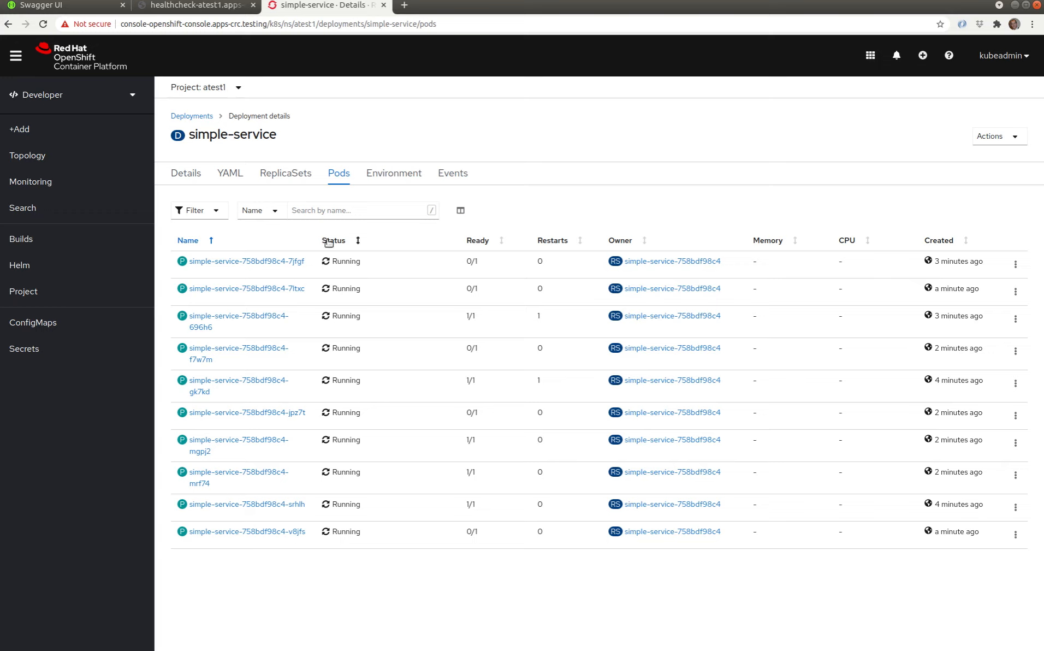
pyautogui.click(197, 181)
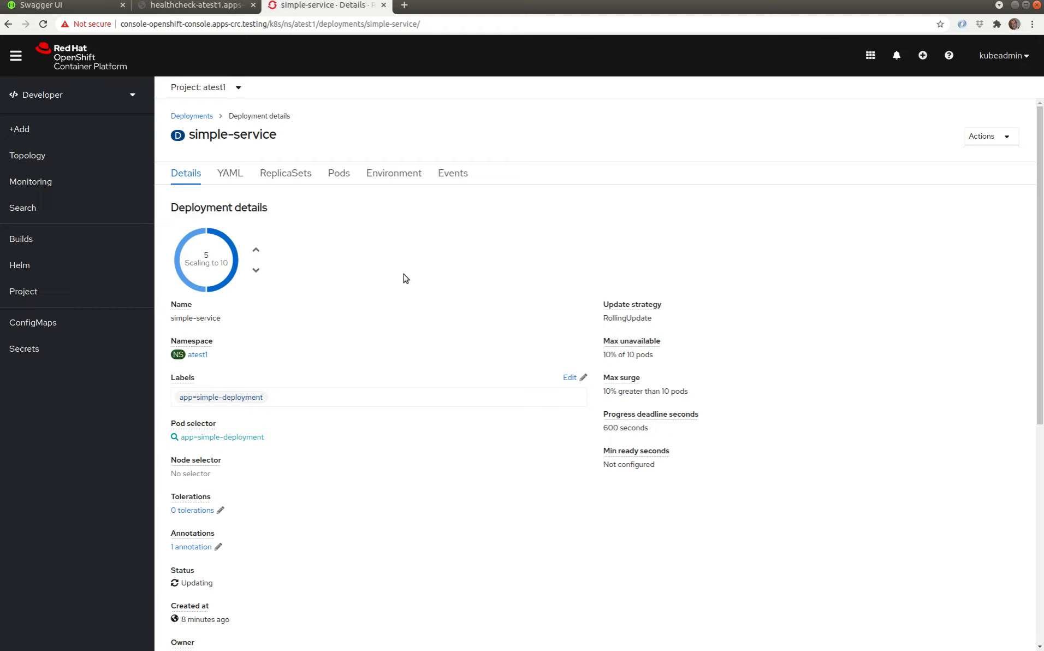
pyautogui.hotkey('alt', 'Tab')
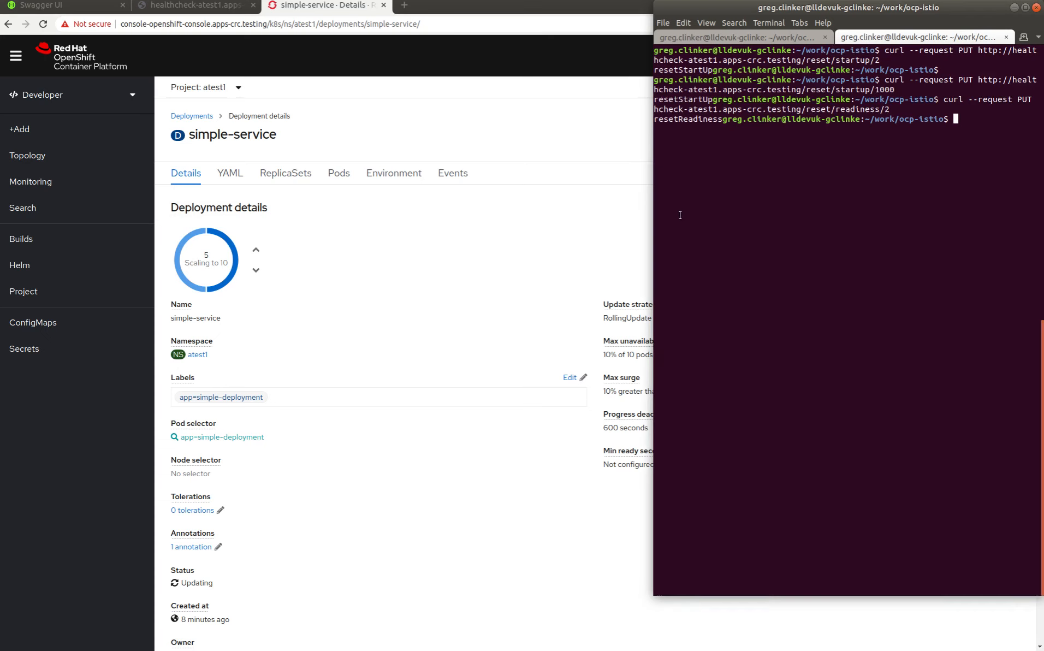
pyautogui.click(778, 37)
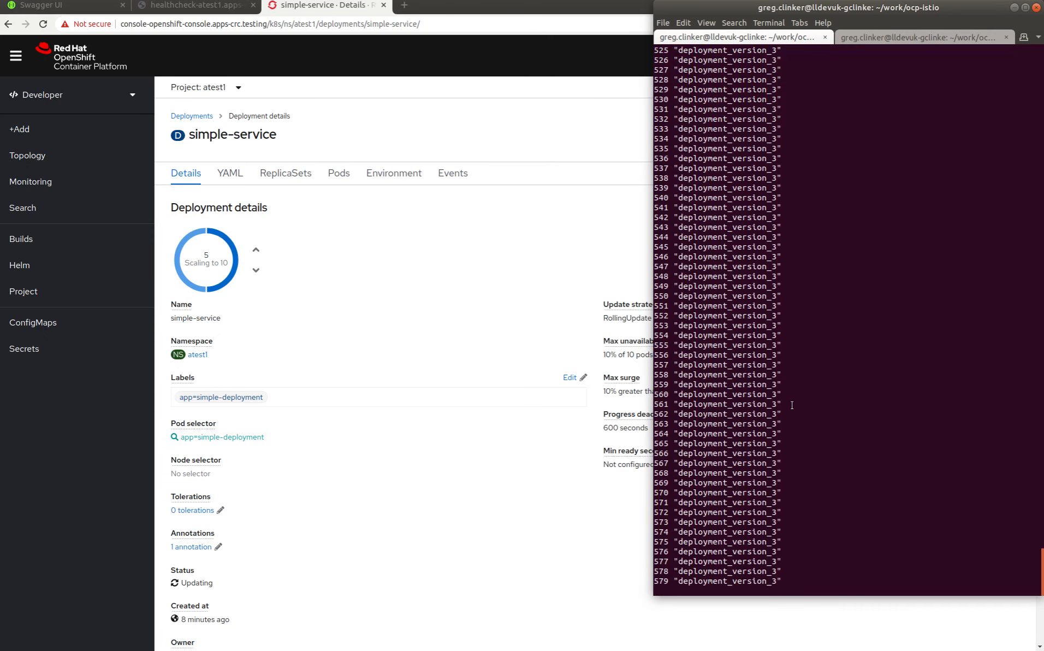
# In the terminal's second session, send a curl PUT request to the healthcheck service's reset/readiness/3 endpoint.
pyautogui.click(875, 37)
pyautogui.press('Up')
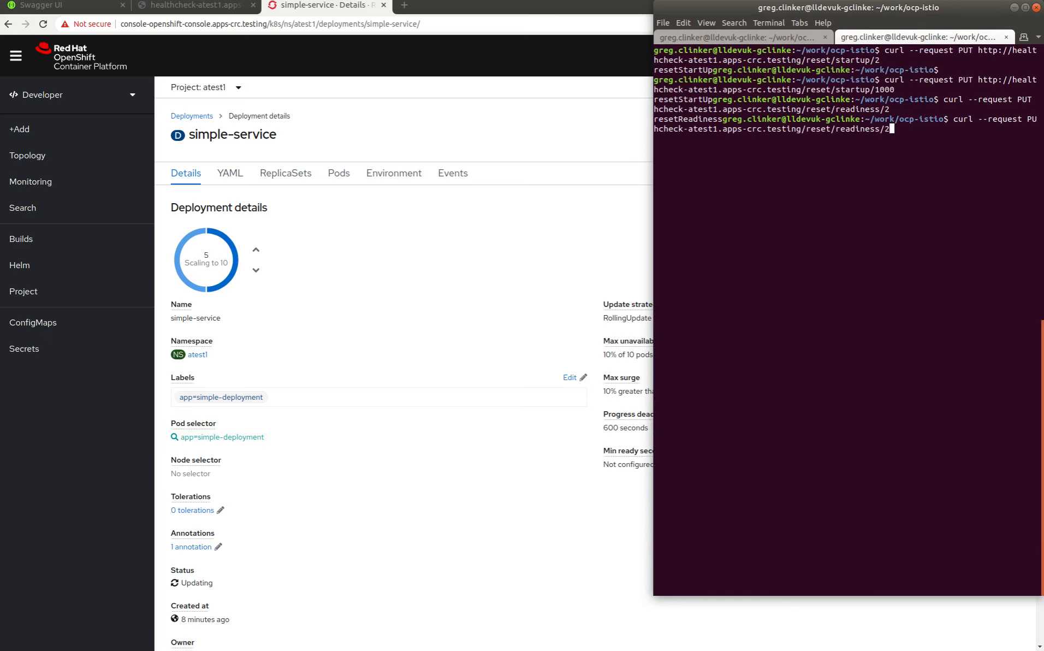
pyautogui.write('3')
pyautogui.press('Return')
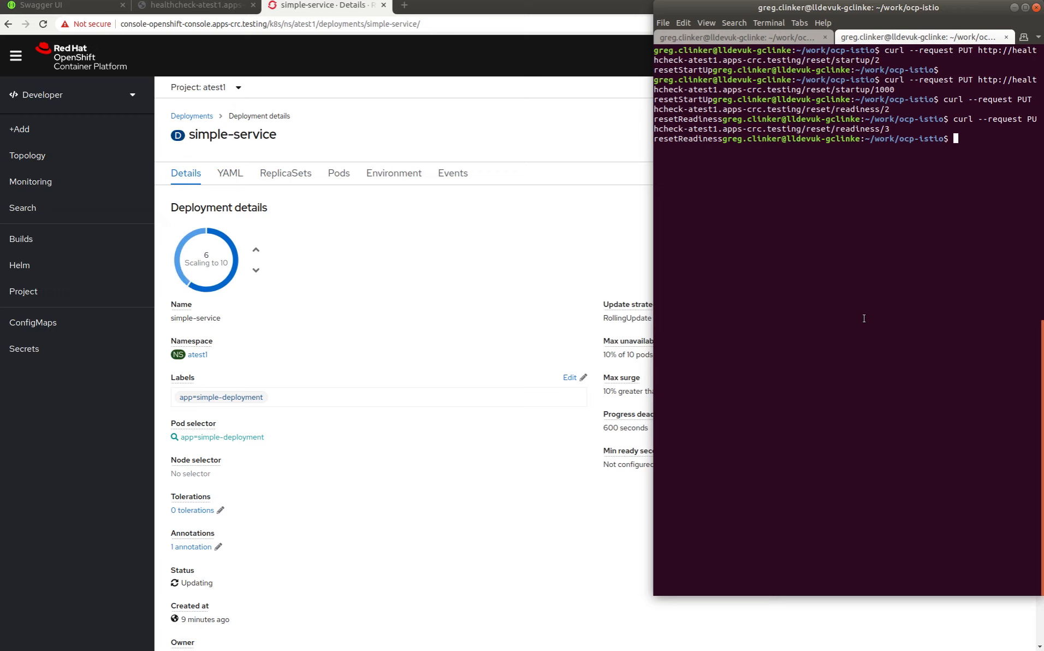
# Send a curl PUT request to the healthcheck service's reset/readiness/1000 endpoint.
pyautogui.press('Up')
pyautogui.press('BackSpace')
pyautogui.write('1')
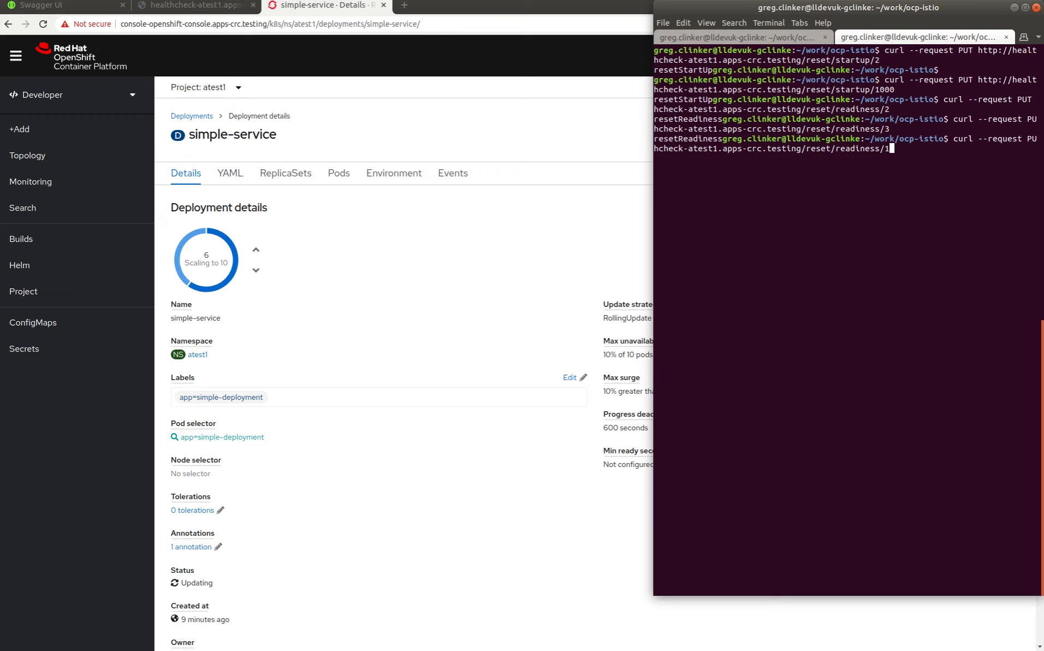
pyautogui.write('000')
pyautogui.press('Return')
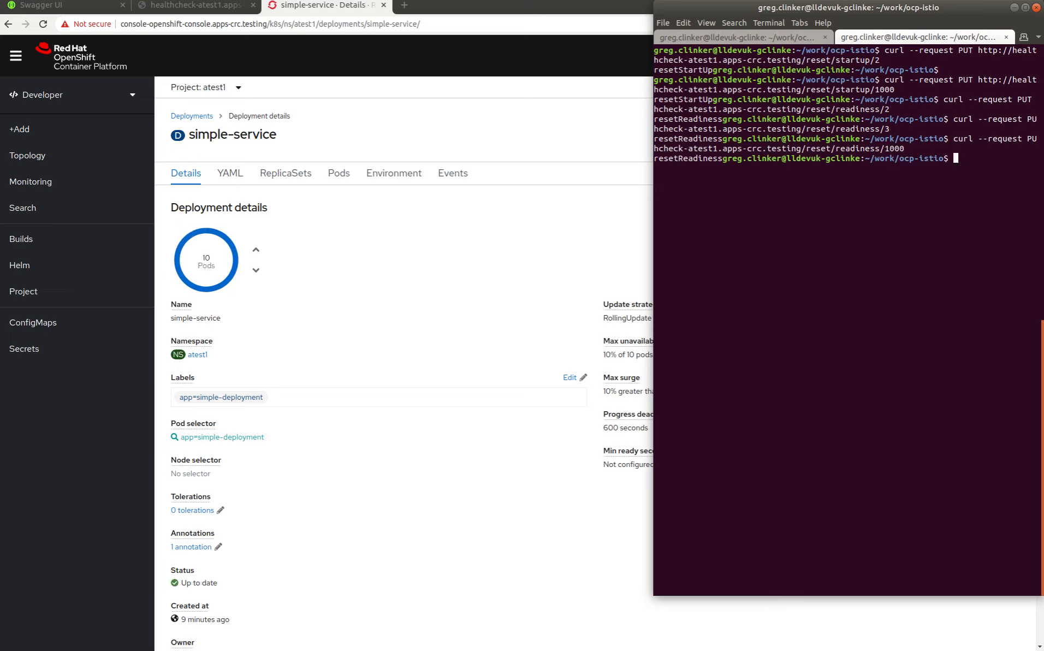
# Change the previous curl PUT request to target the healthcheck service's reset/liveness/3 endpoint and send it.
pyautogui.press('Up')
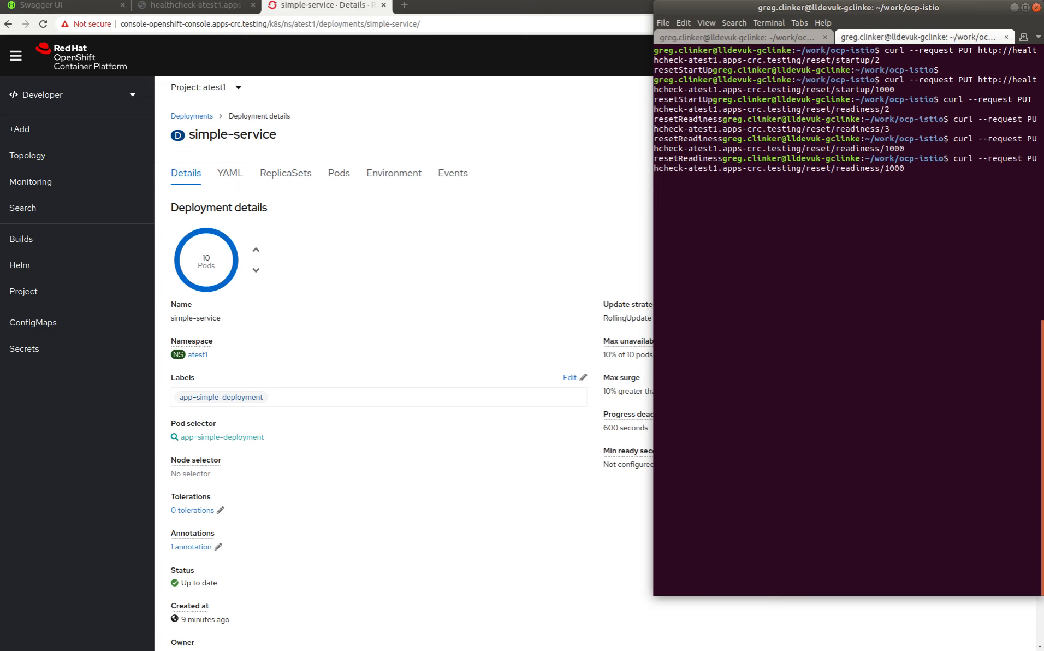
pyautogui.press('BackSpace')
pyautogui.press('BackSpace')
pyautogui.press('BackSpace')
pyautogui.write('2')
pyautogui.press('Left')
pyautogui.press('BackSpace')
pyautogui.press('BackSpace')
pyautogui.press('BackSpace')
pyautogui.press('BackSpace')
pyautogui.press('BackSpace')
pyautogui.press('BackSpace')
pyautogui.press('BackSpace')
pyautogui.press('BackSpace')
pyautogui.press('BackSpace')
pyautogui.write('liveness')
pyautogui.press('End')
pyautogui.press('Return')
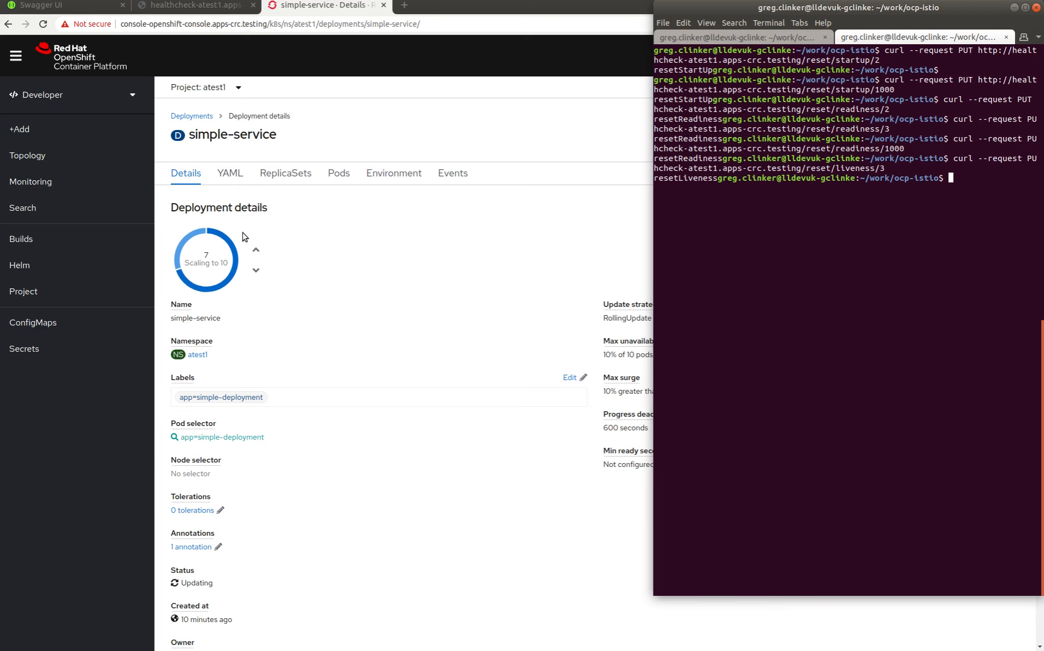
# Inspect the status, readiness and restarts of the simple-service pods, and bring the terminal back in front of the console.
pyautogui.click(339, 177)
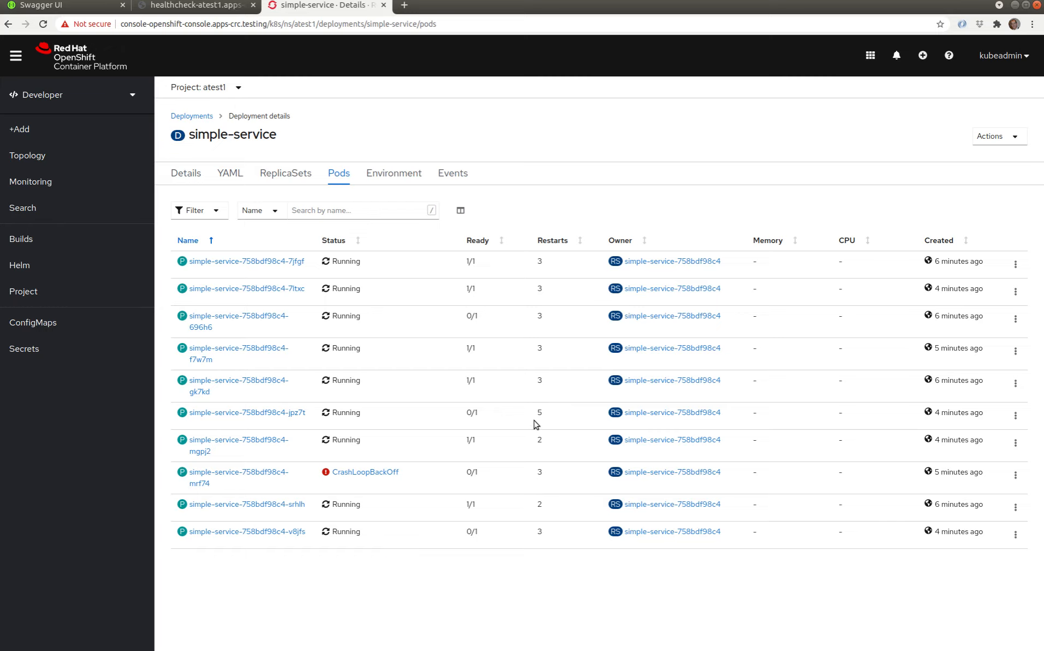
pyautogui.press('super')
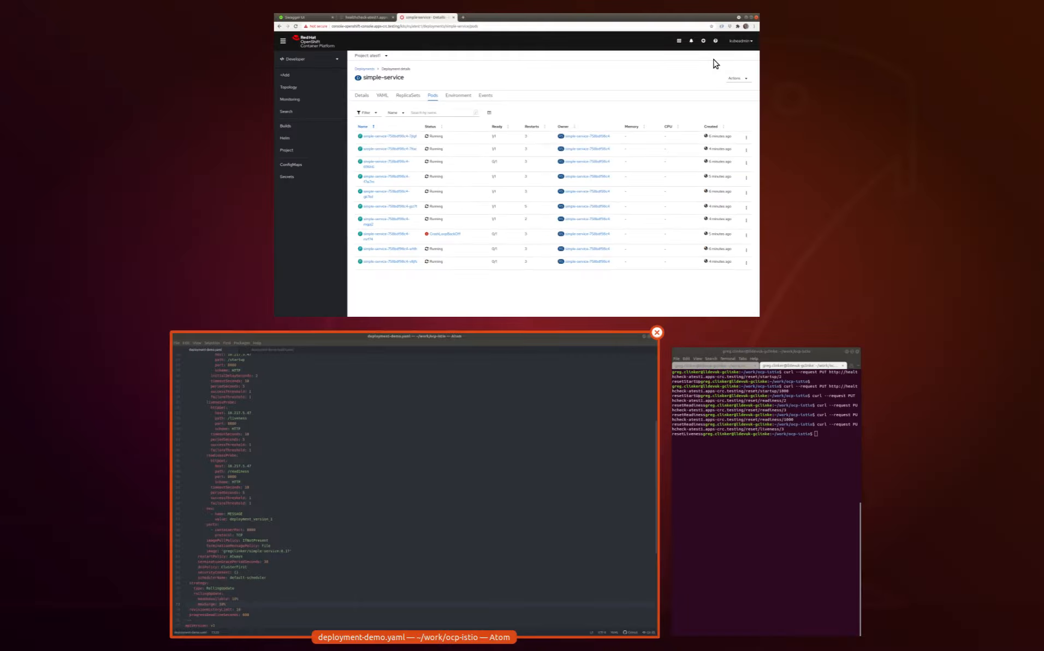
pyautogui.click(716, 64)
pyautogui.press('super')
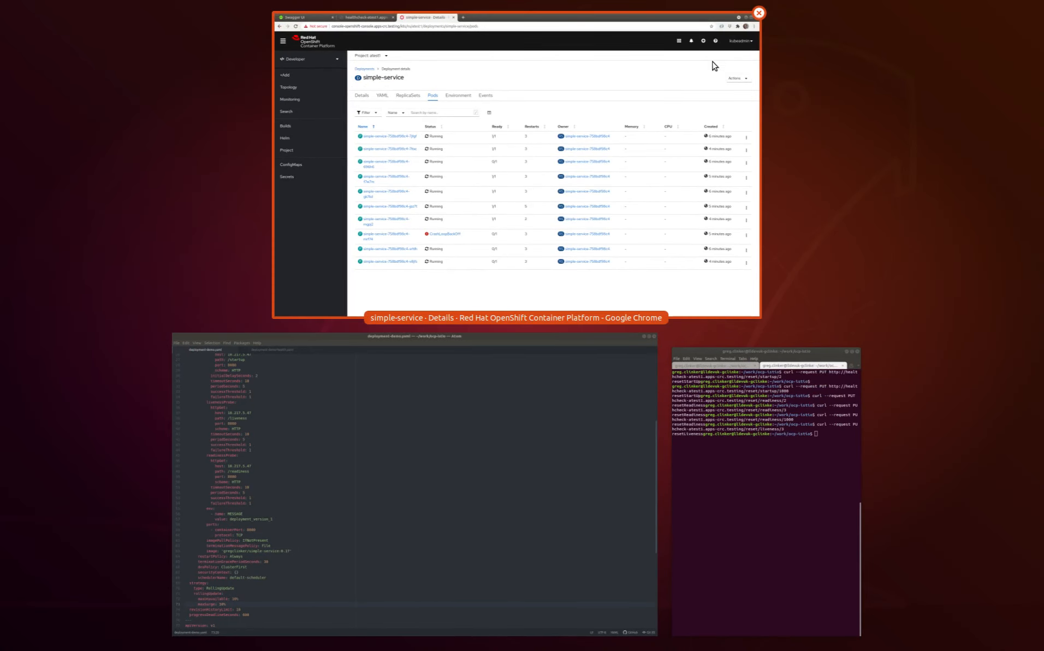
pyautogui.click(715, 66)
pyautogui.hotkey('alt', 'Tab')
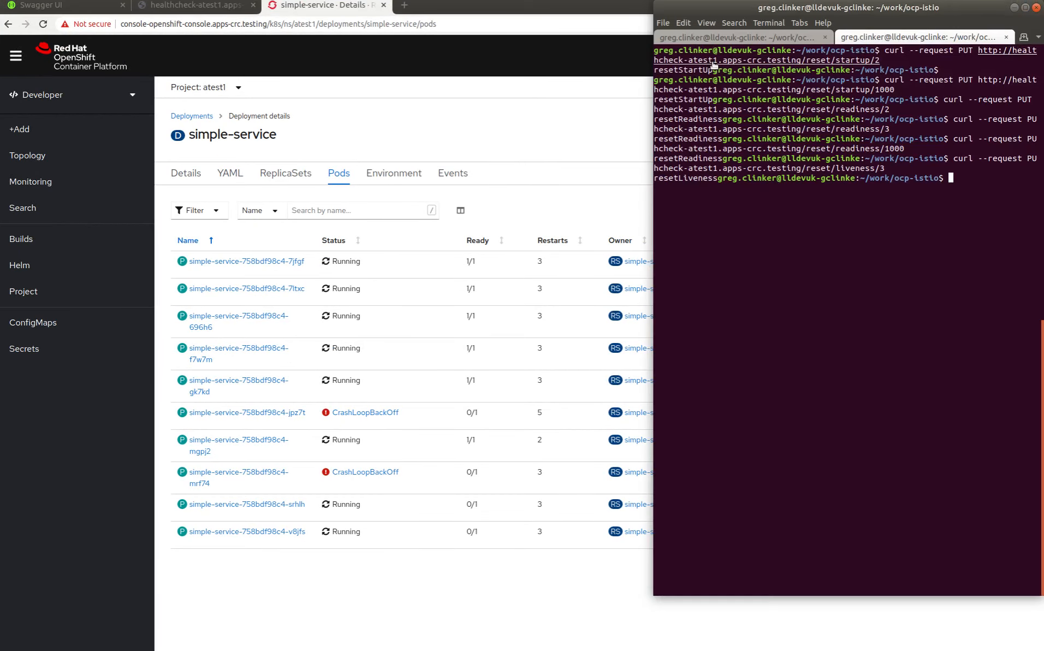
# Check the load script's output in the terminal's first session beside the simple-service deployment details.
pyautogui.click(774, 40)
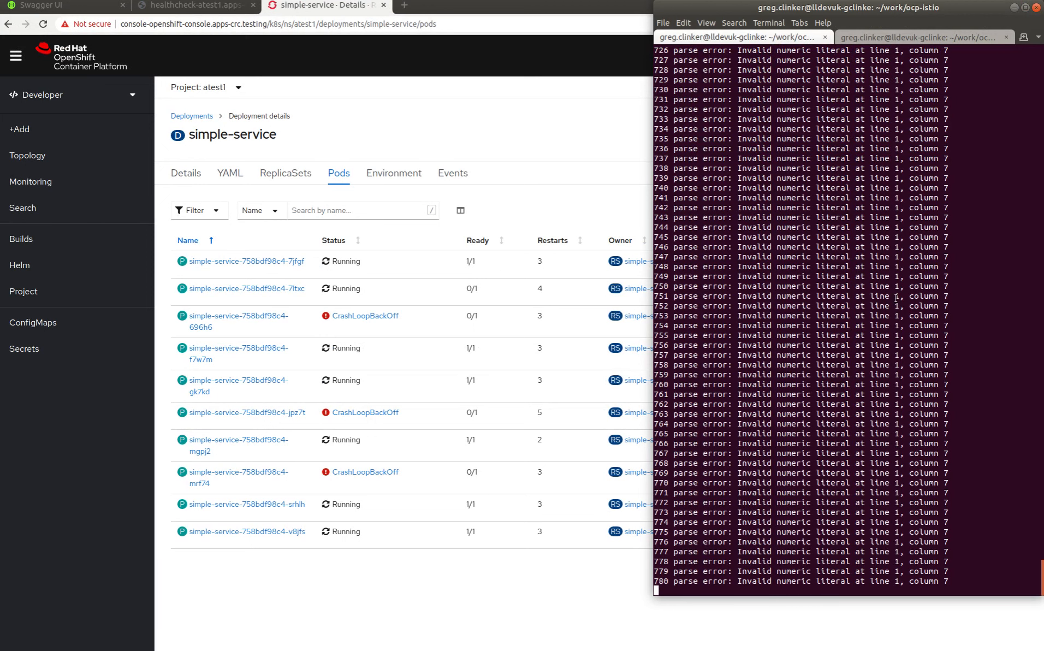
pyautogui.click(198, 175)
pyautogui.hotkey('alt', 'Tab')
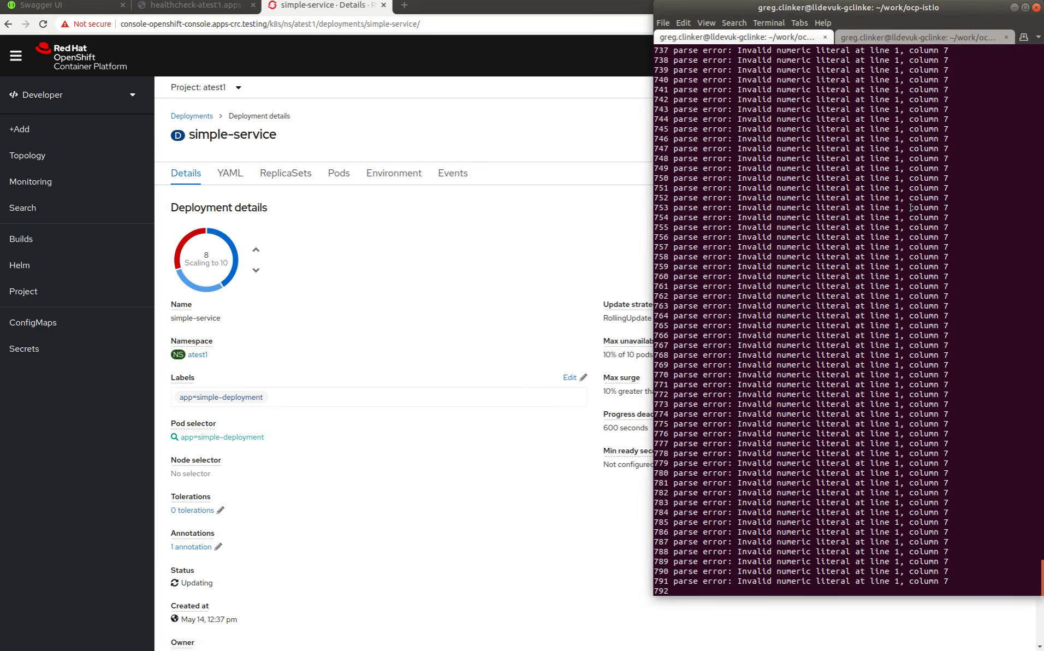
# In the terminal's second session, send a curl PUT request to the healthcheck service's reset/liveness/1000 endpoint.
pyautogui.click(911, 37)
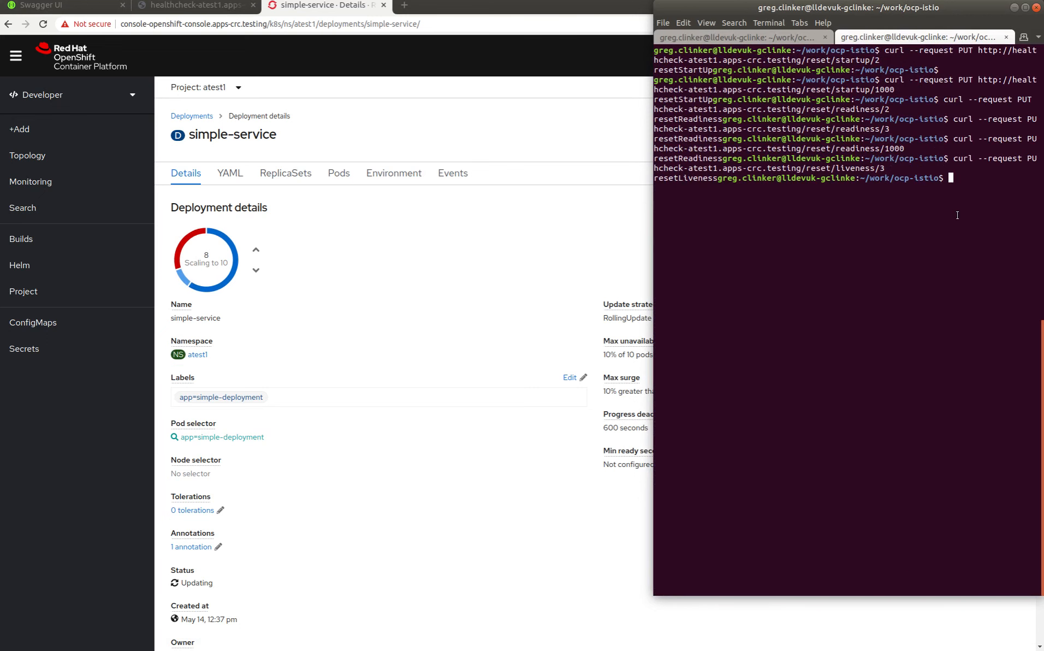
pyautogui.press('Up')
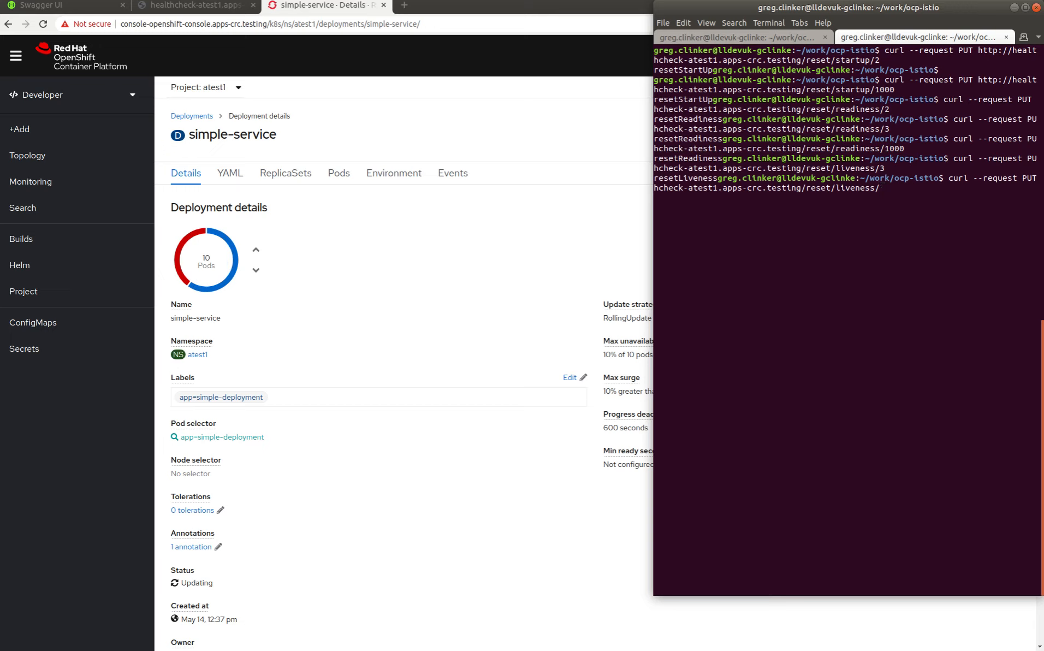
pyautogui.write('1000')
pyautogui.press('Return')
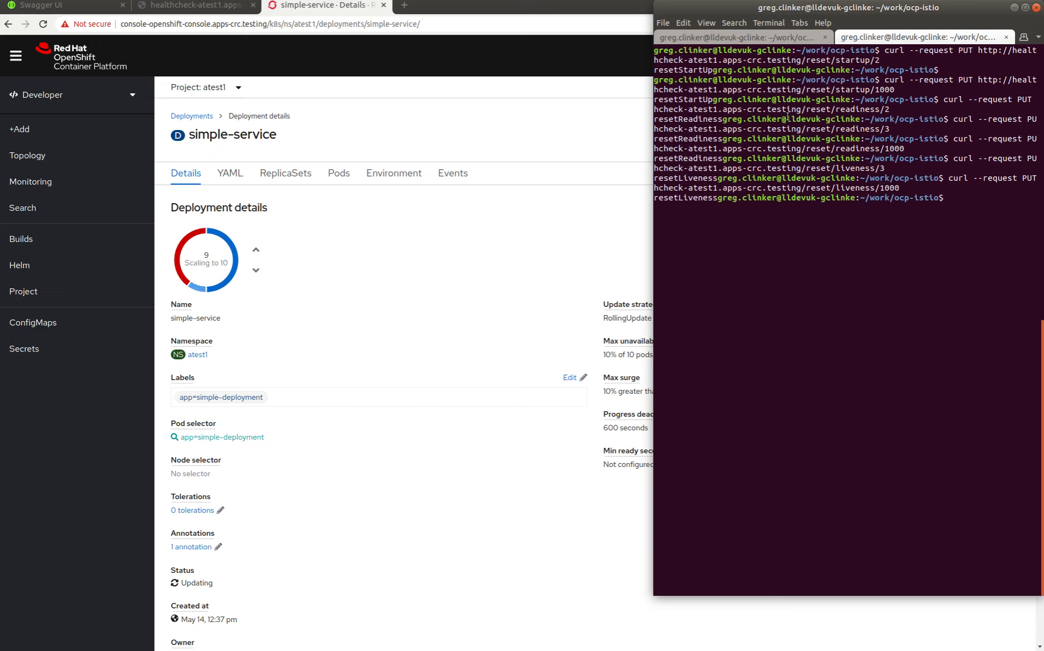
# Examine the simple-service pods' status and restarts, and compare the deployment details with the load script's output.
pyautogui.click(732, 37)
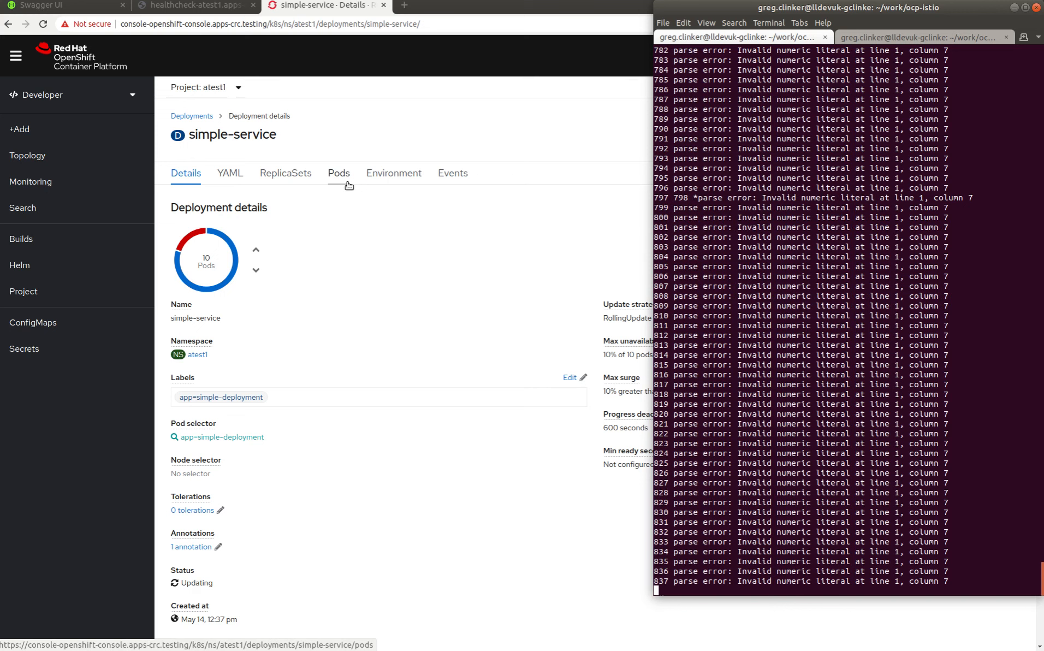
pyautogui.click(348, 182)
pyautogui.click(349, 181)
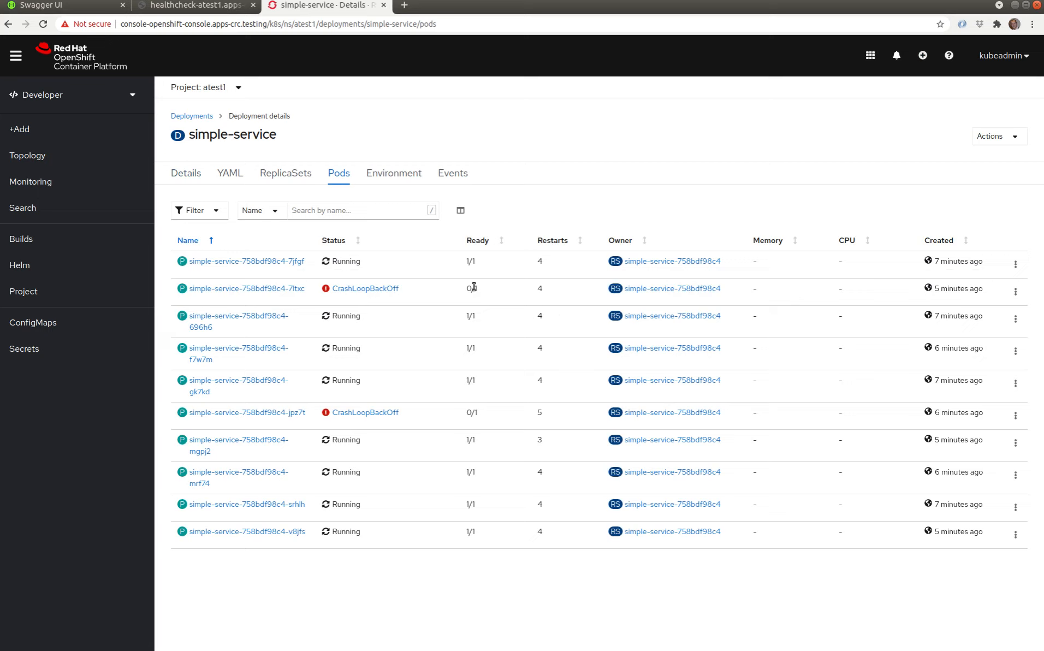
pyautogui.click(193, 174)
pyautogui.hotkey('alt', 'Tab')
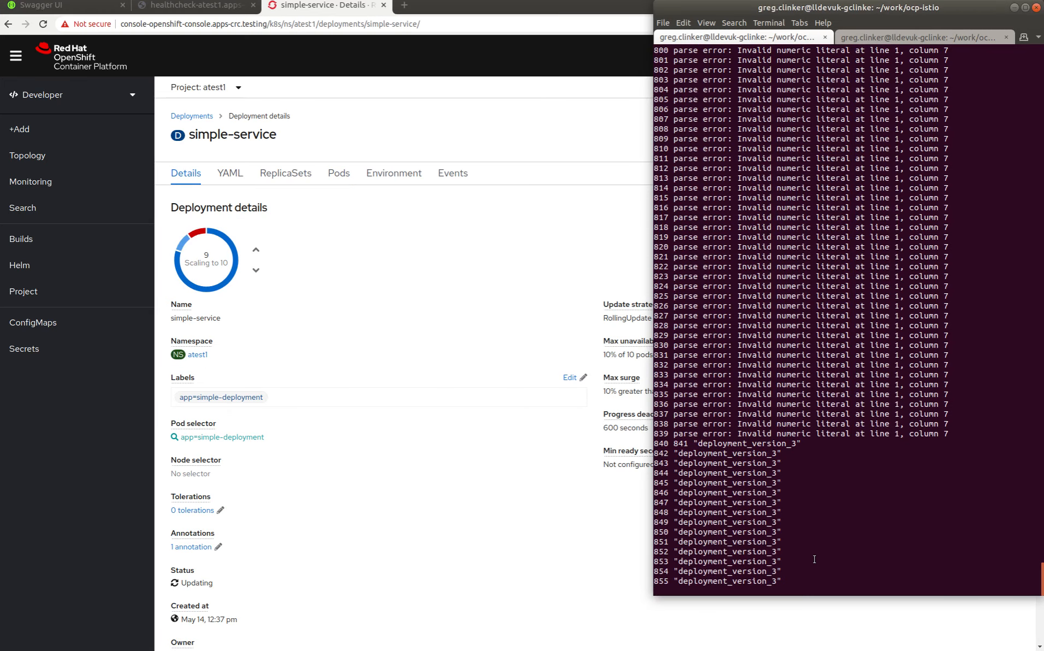
# In the terminal's second session, send a curl PUT request to the healthcheck service's reset/liveness/5 endpoint.
pyautogui.click(890, 38)
pyautogui.press('Up')
pyautogui.press('Up')
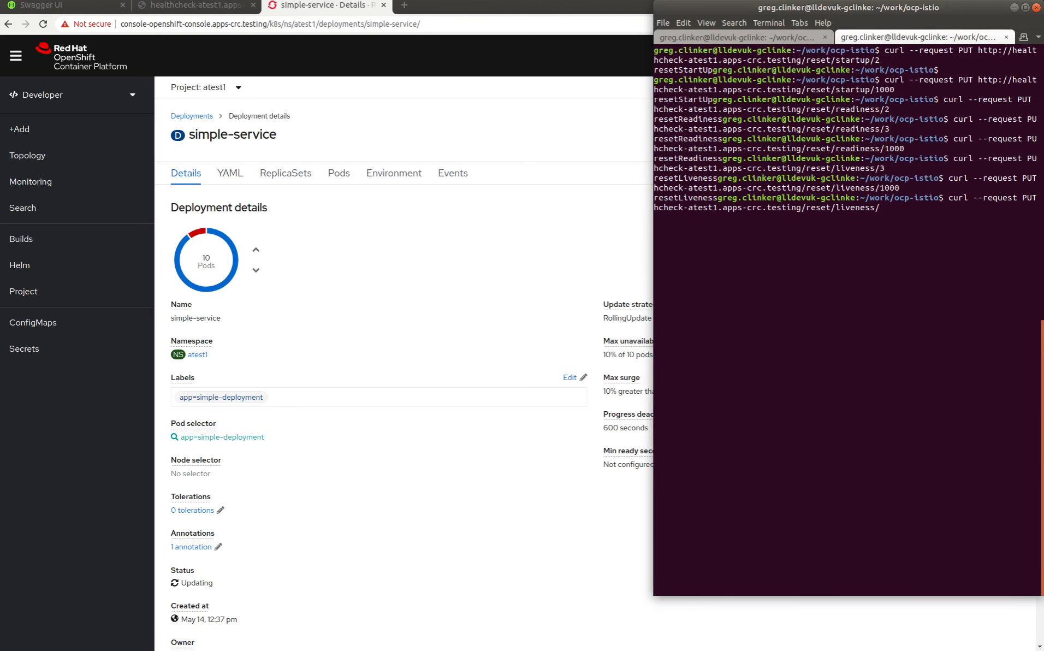
pyautogui.write('5')
pyautogui.press('Return')
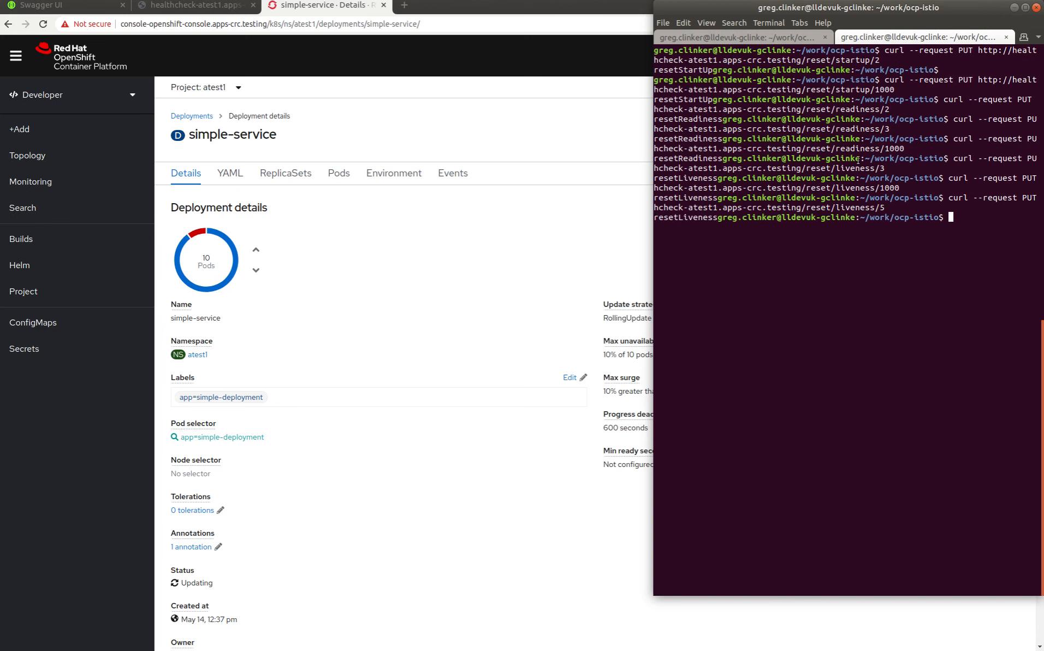
# Review the load script's output, the simple-service pods' restarts and the deployment's pod count after the liveness/5 reset.
pyautogui.click(760, 42)
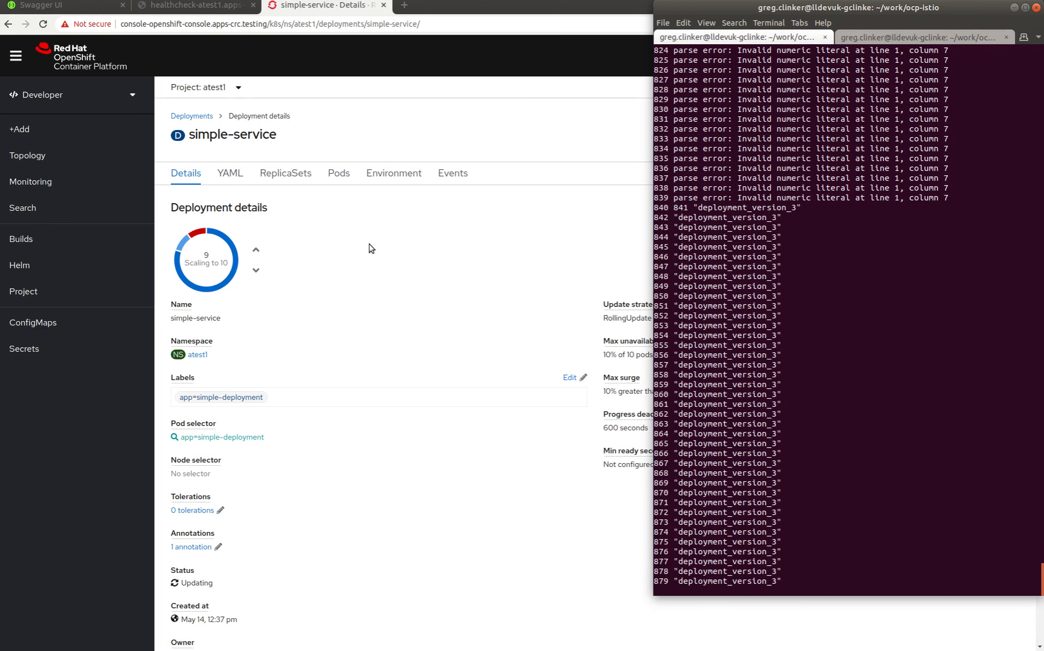
pyautogui.click(335, 175)
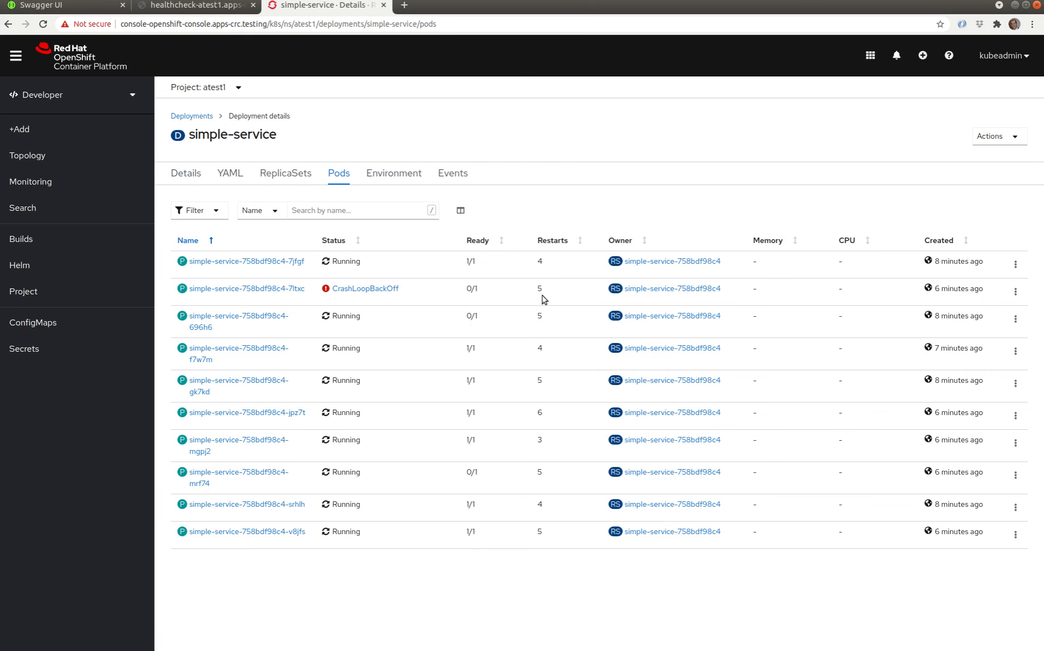
pyautogui.click(197, 175)
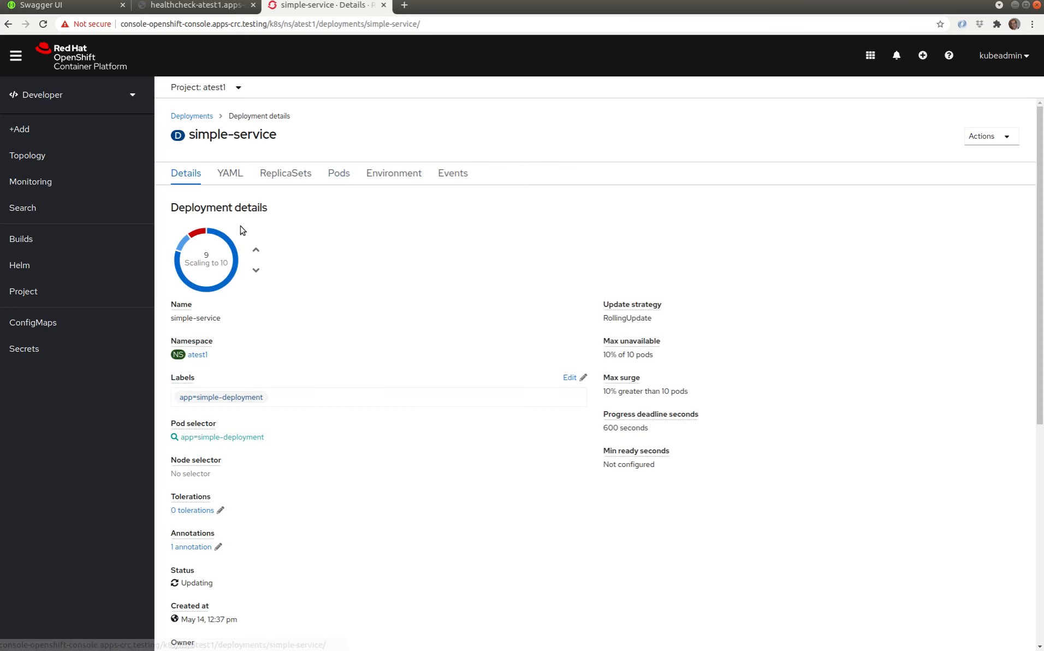
pyautogui.hotkey('alt', 'Tab')
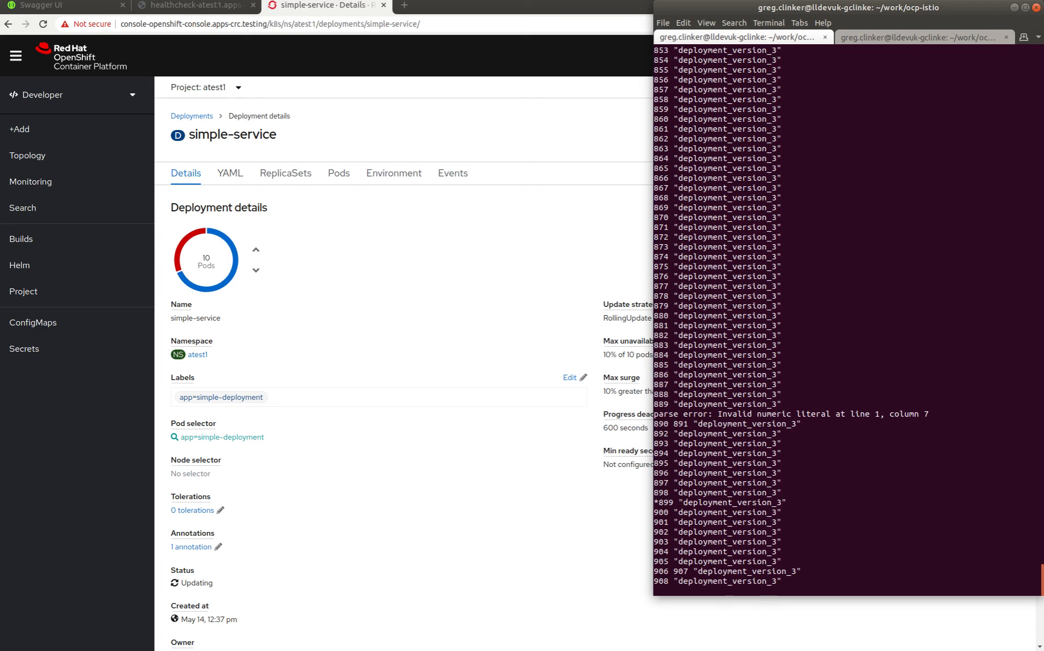
pyautogui.hotkey('alt', 'Tab')
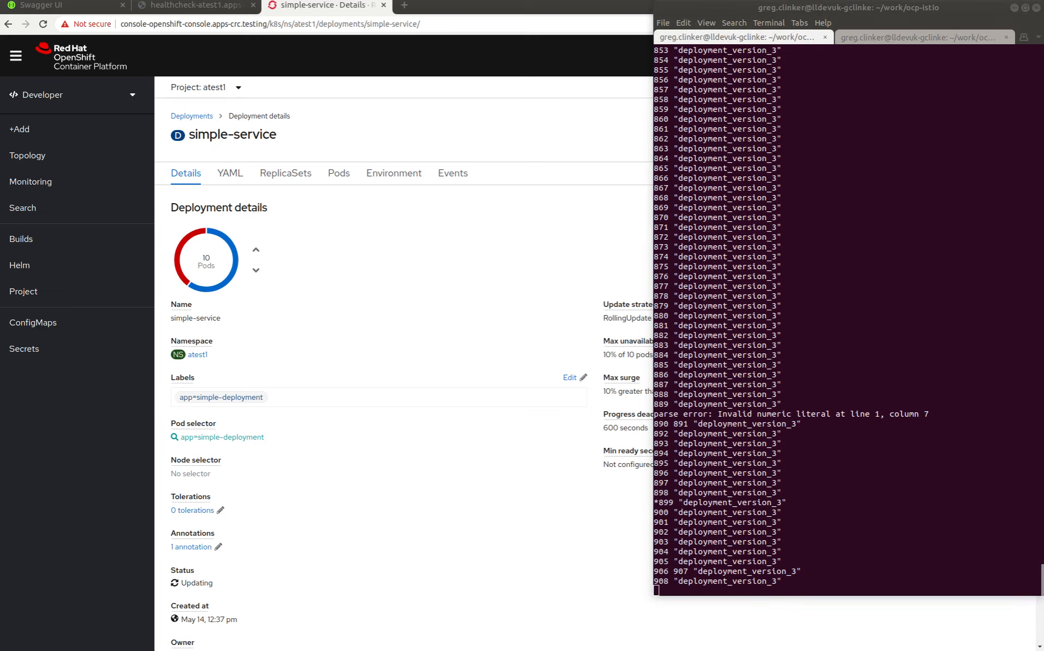